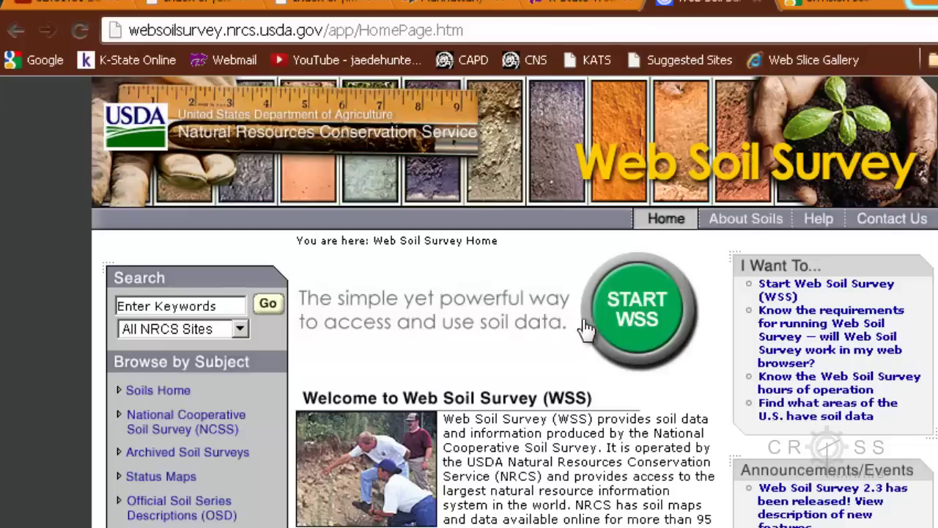
Launch Web Soil Survey on its Area of Interest map of the contiguous U.S.
left_click(635, 318)
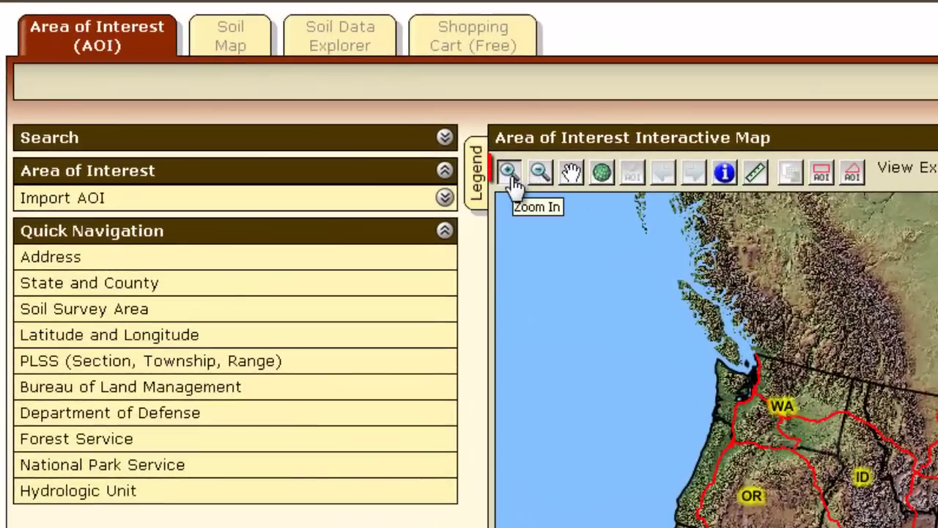
Zoom the map from the whole country to Kansas, then to the Keats and Ogden area.
left_click(513, 174)
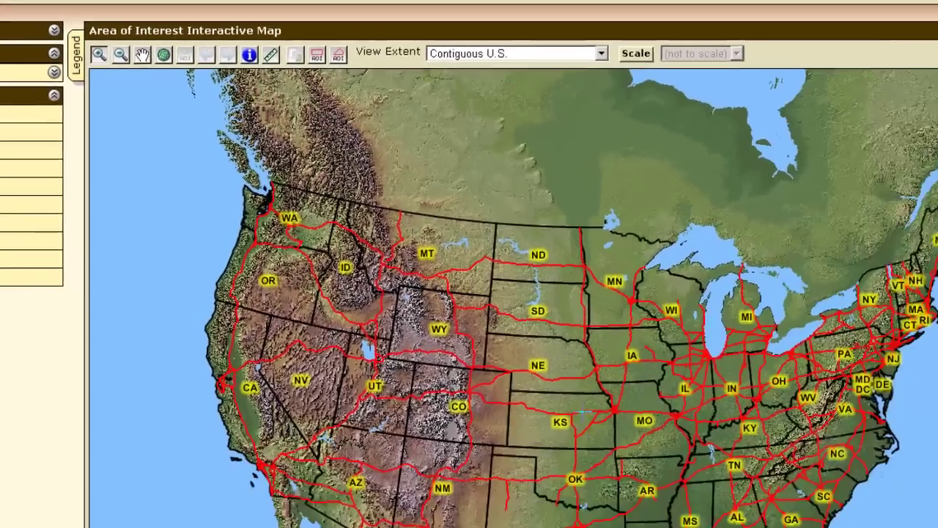
left_click_drag(571, 390, 617, 434)
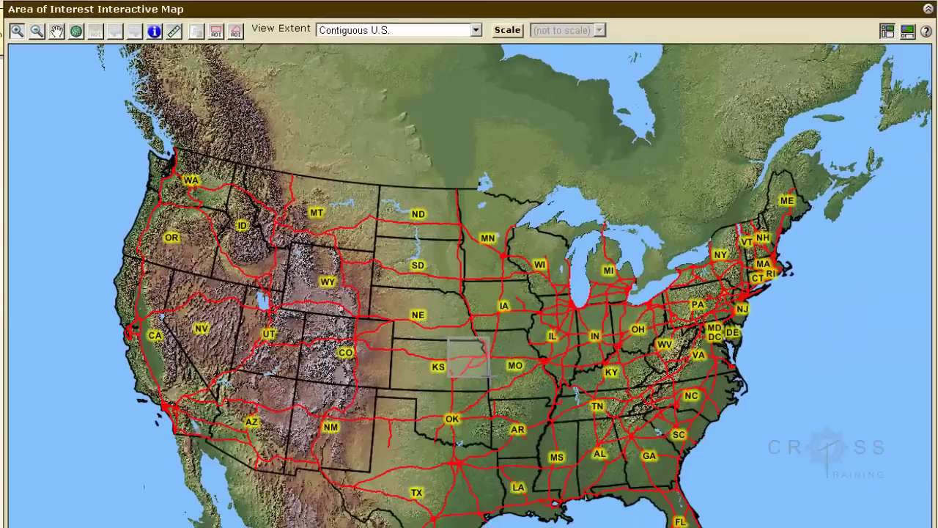
left_click_drag(490, 376, 491, 370)
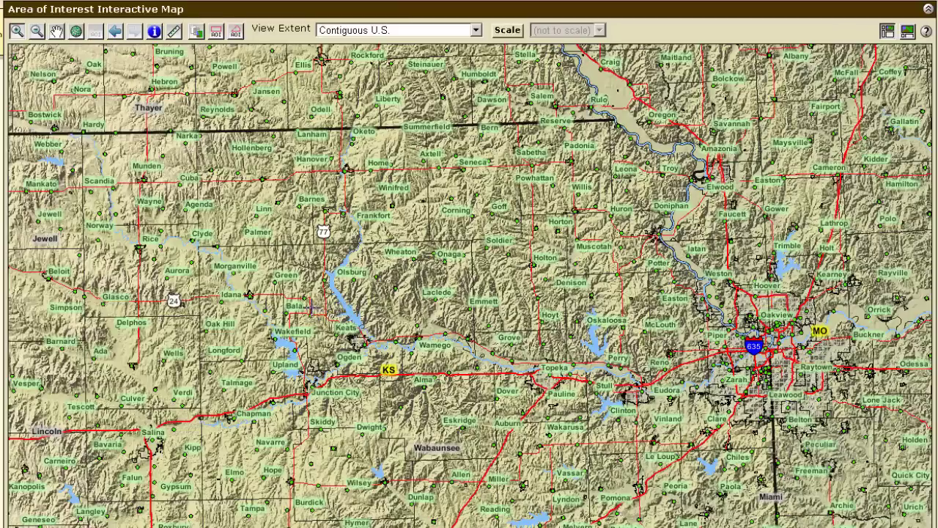
left_click_drag(320, 364, 388, 368)
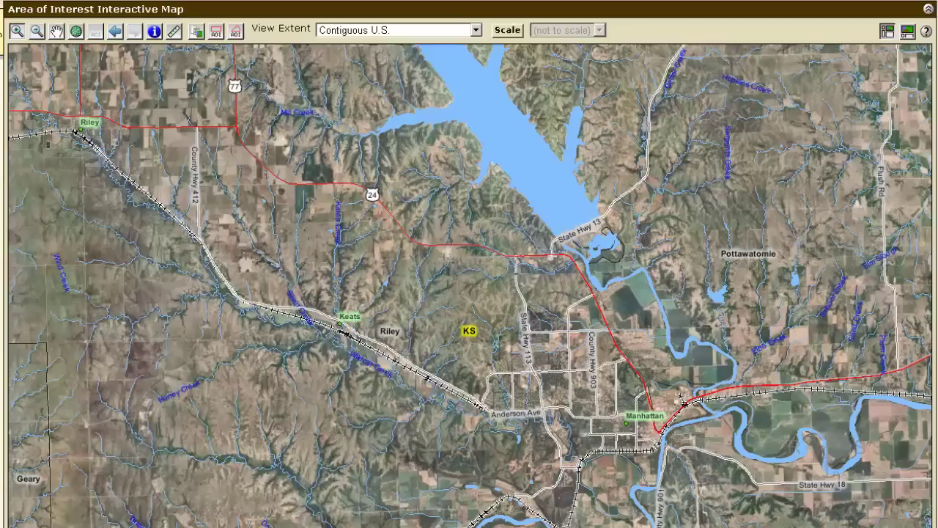
Zoom in on Manhattan, then closer on the rural land just north of it.
left_click_drag(436, 227, 652, 436)
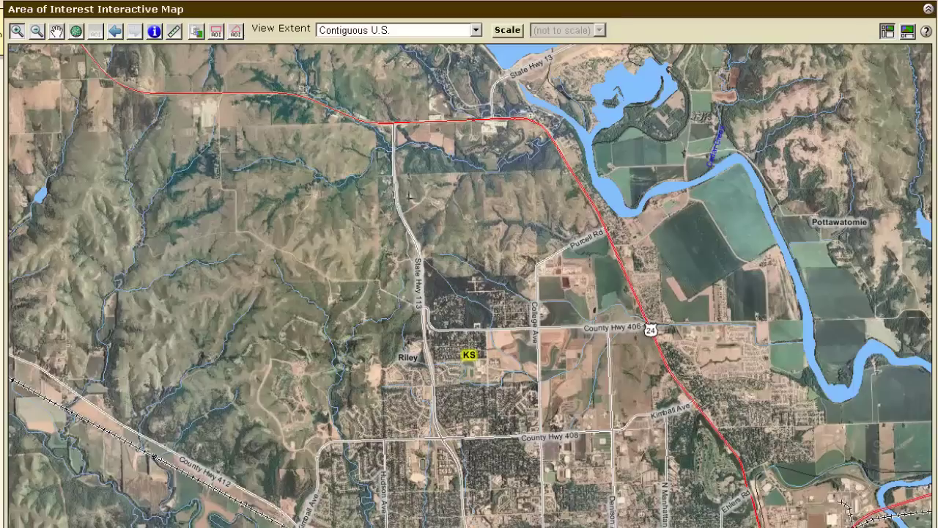
left_click_drag(337, 153, 472, 394)
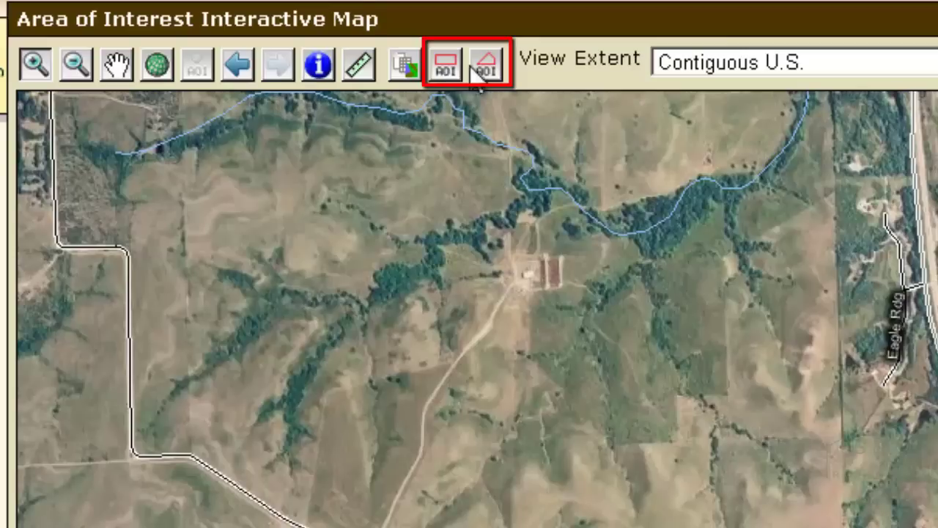
Draw a 169.2-acre polygon AOI in Riley County (KS161) beside the highway near the Riley label.
left_click(490, 74)
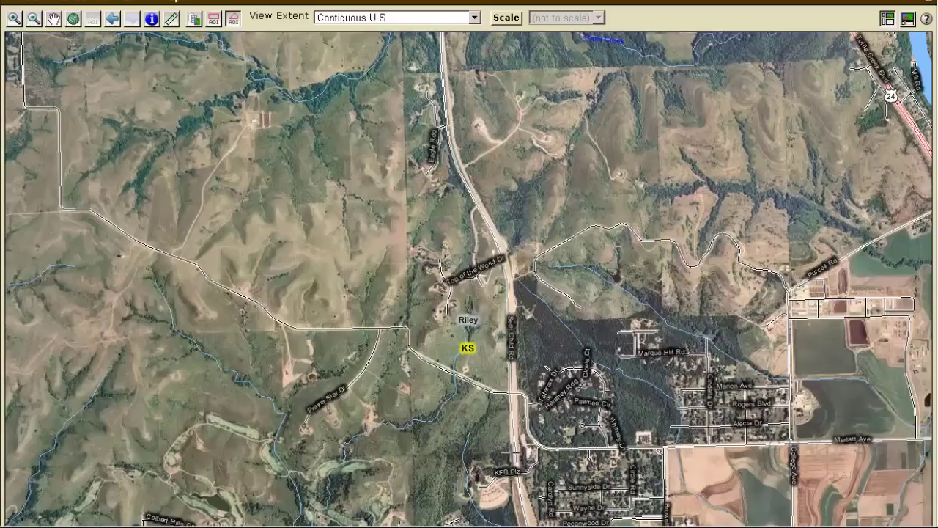
left_click(511, 455)
left_click(414, 455)
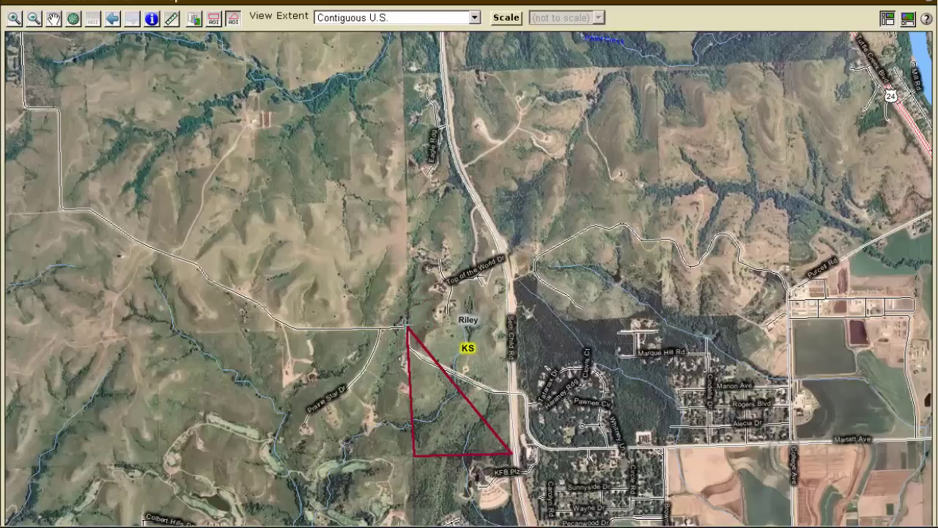
left_click_drag(440, 367, 469, 325)
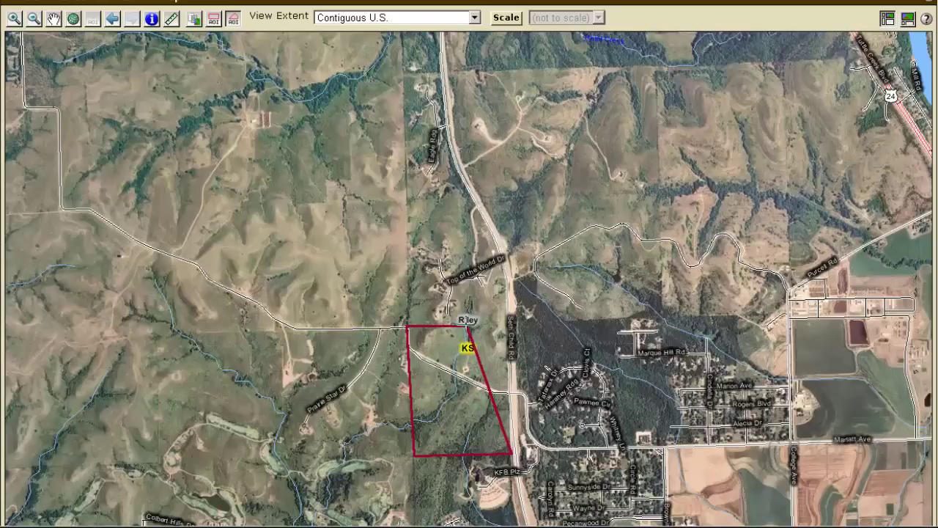
left_click_drag(468, 325, 464, 325)
left_click_drag(488, 389, 468, 190)
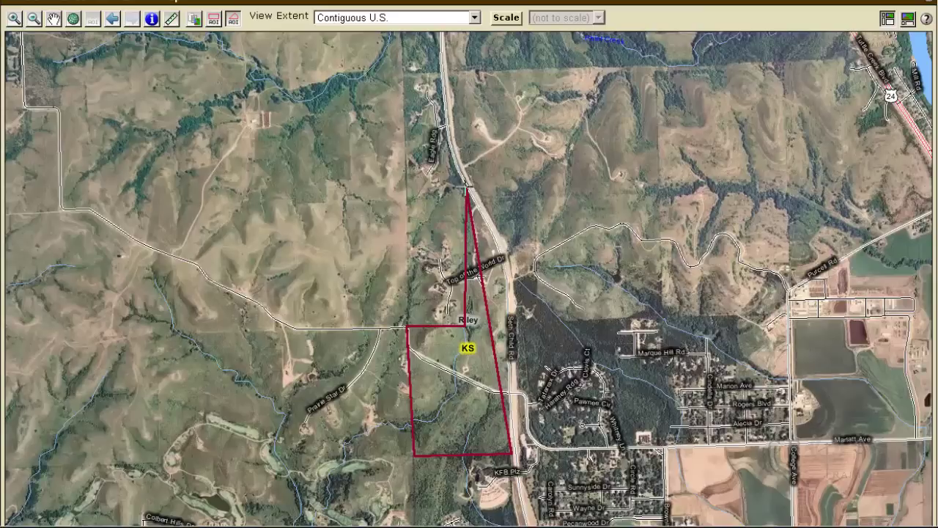
mouse_move(488, 315)
left_mouse_down()
mouse_move(485, 227)
mouse_move(505, 265)
mouse_move(508, 313)
left_mouse_up()
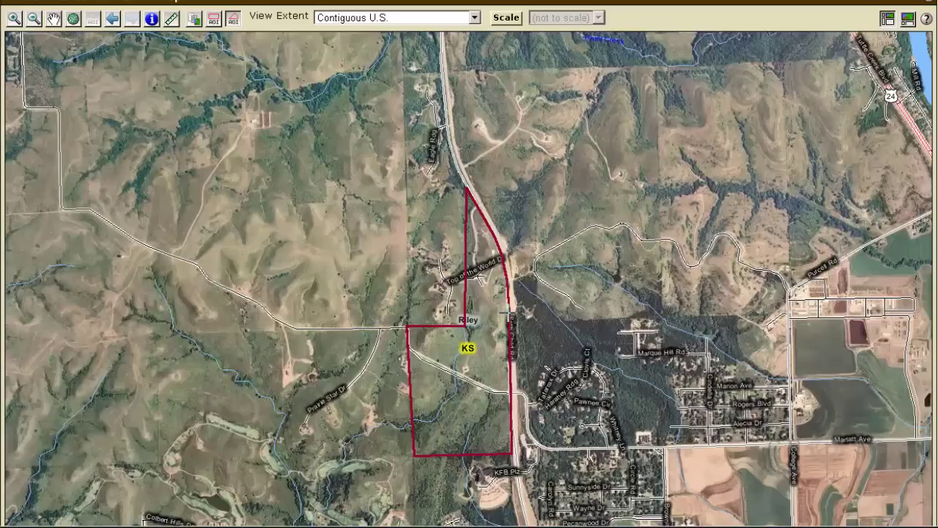
double_click(507, 314)
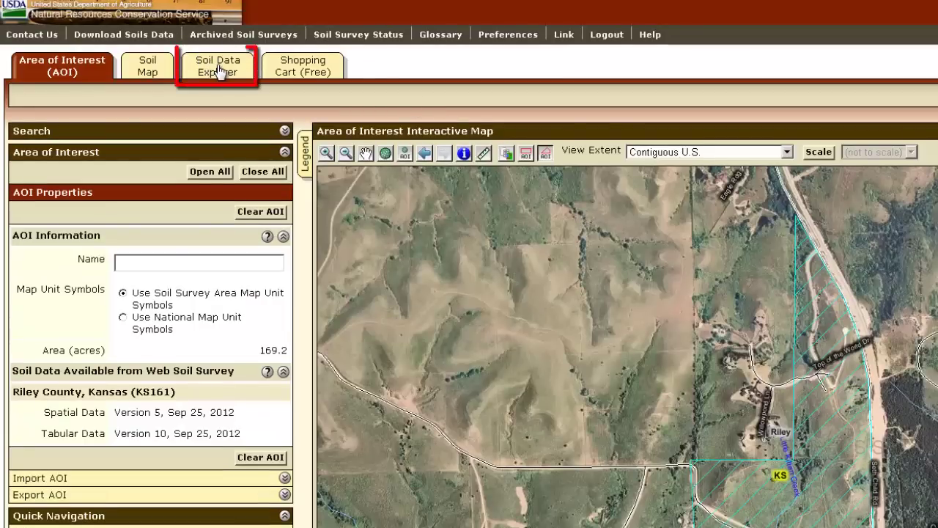
Open Soil Data Explorer's Soil Properties and Qualities page and expand Soil Physical Properties.
left_click(217, 66)
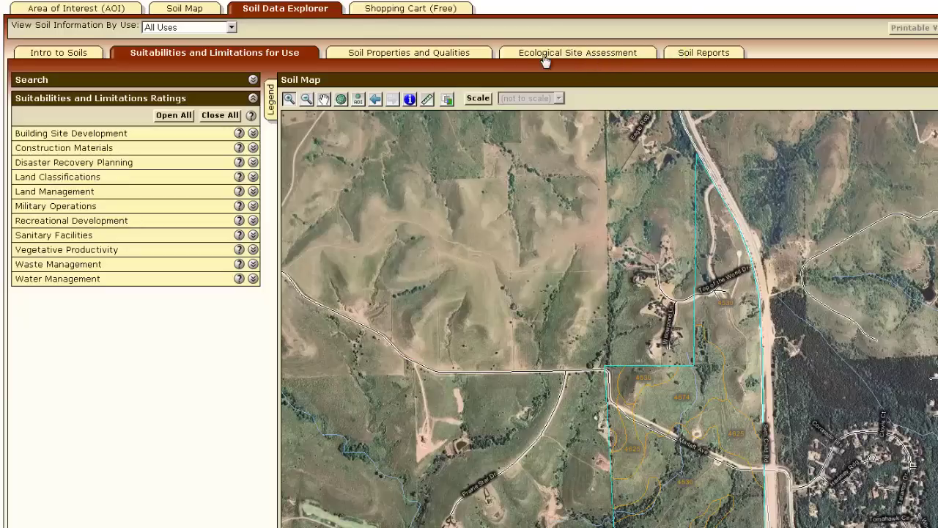
left_click(411, 58)
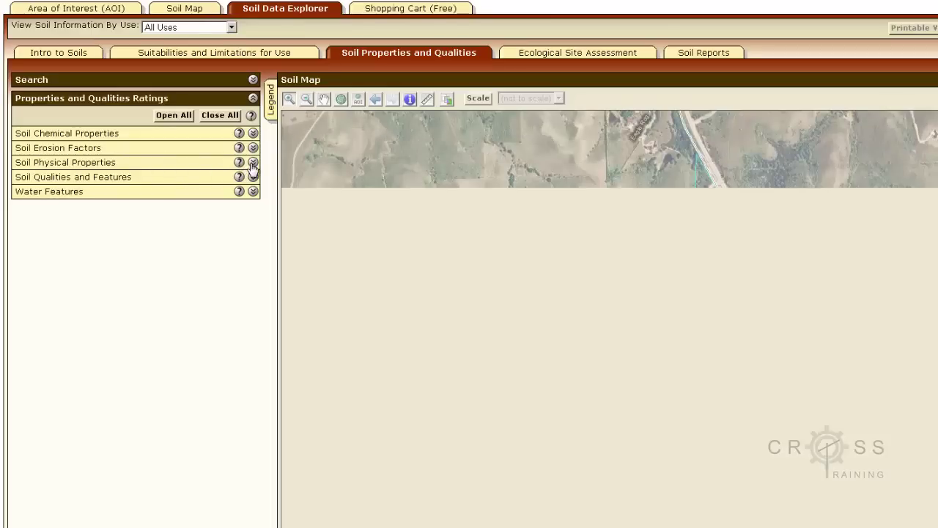
left_click(252, 162)
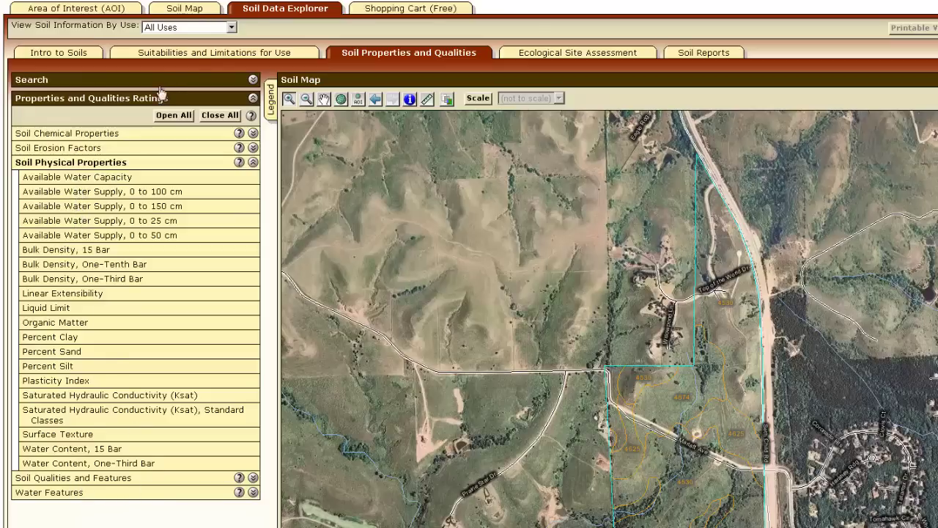
Expand the Building Site Development, Construction Materials, Disaster Recovery Planning and Land Classifications suitability ratings.
left_click(217, 54)
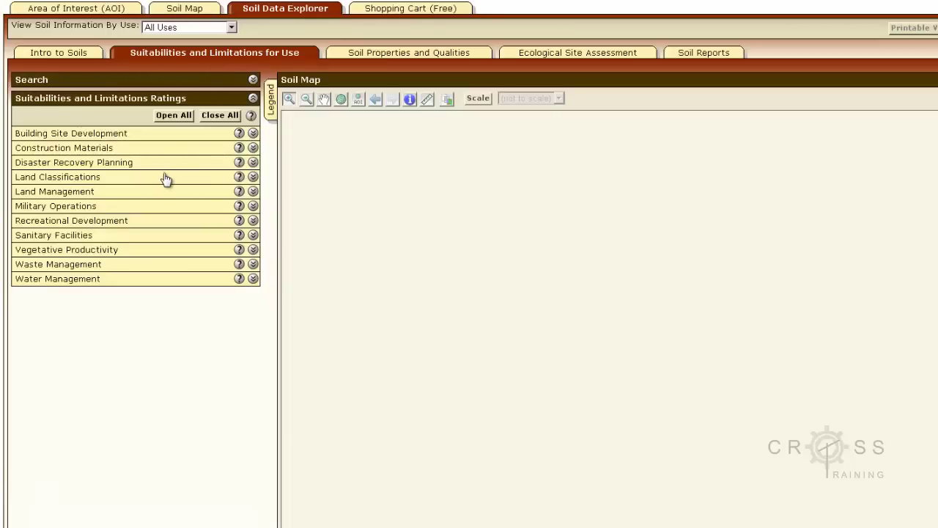
left_click(253, 133)
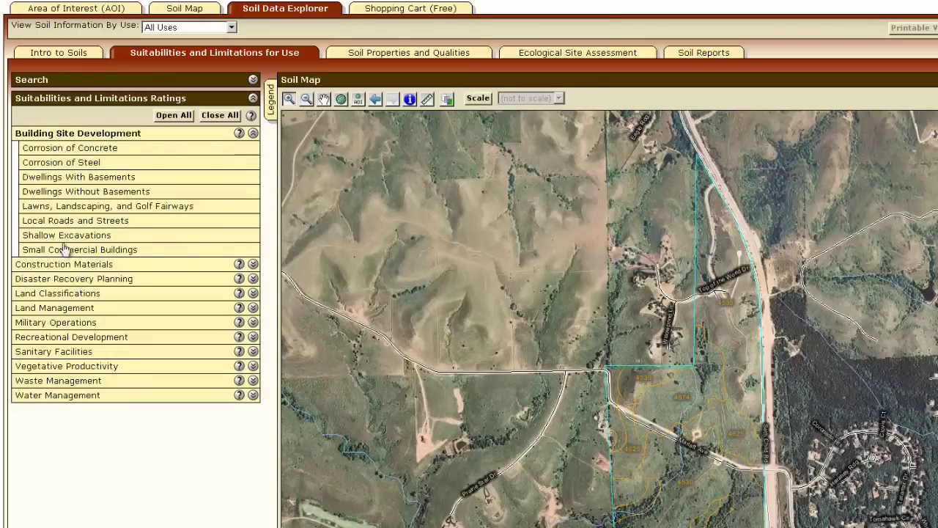
left_click(253, 265)
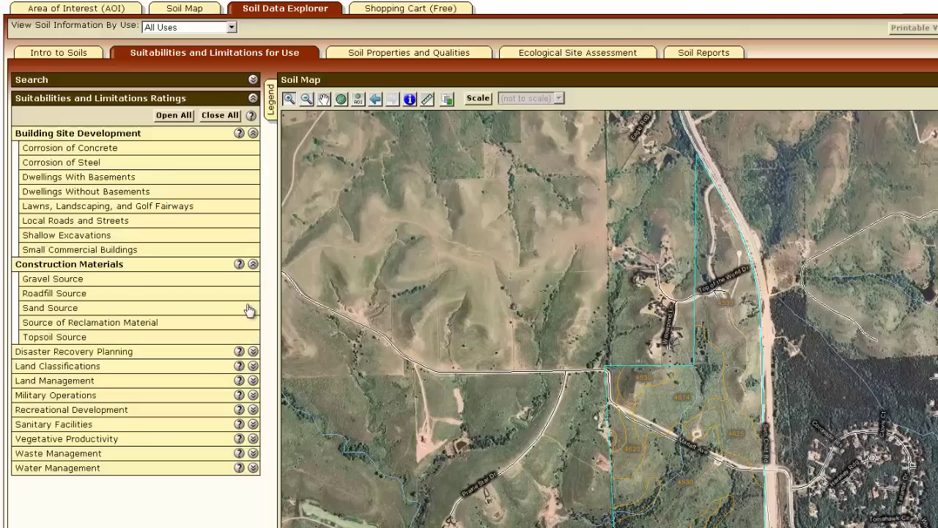
left_click(253, 352)
left_click(253, 468)
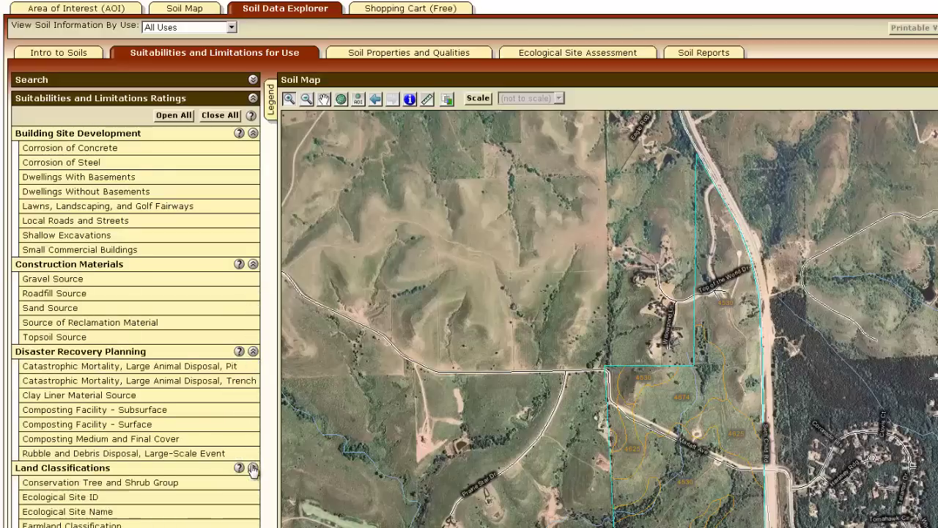
scroll(215, 396, "down", 2)
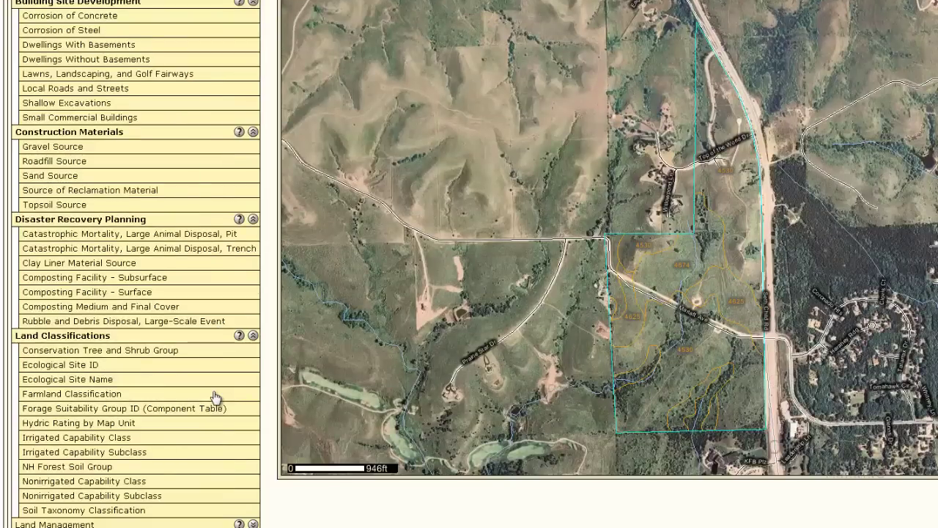
scroll(215, 396, "down", 2)
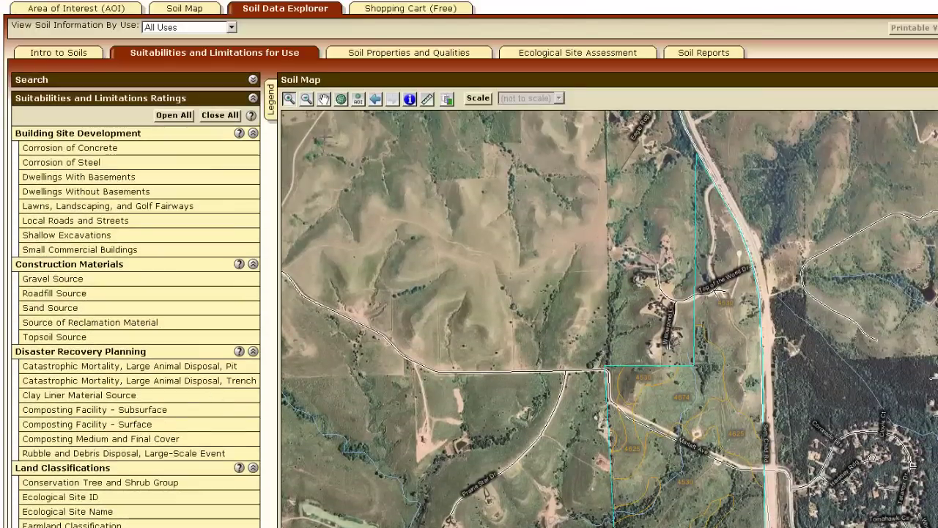
Expand the Soil Chemical Properties, Soil Erosion Factors, Soil Physical Properties and Soil Qualities and Features lists.
left_click(377, 59)
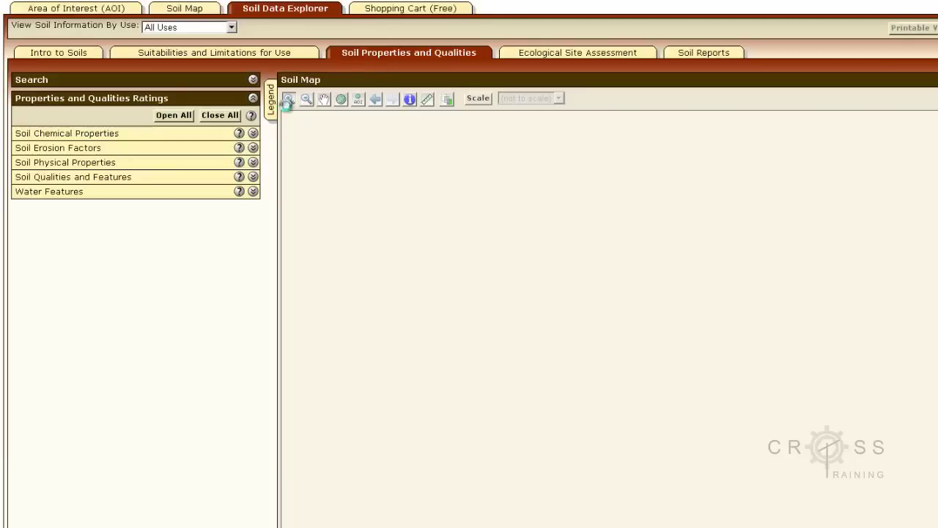
left_click(253, 133)
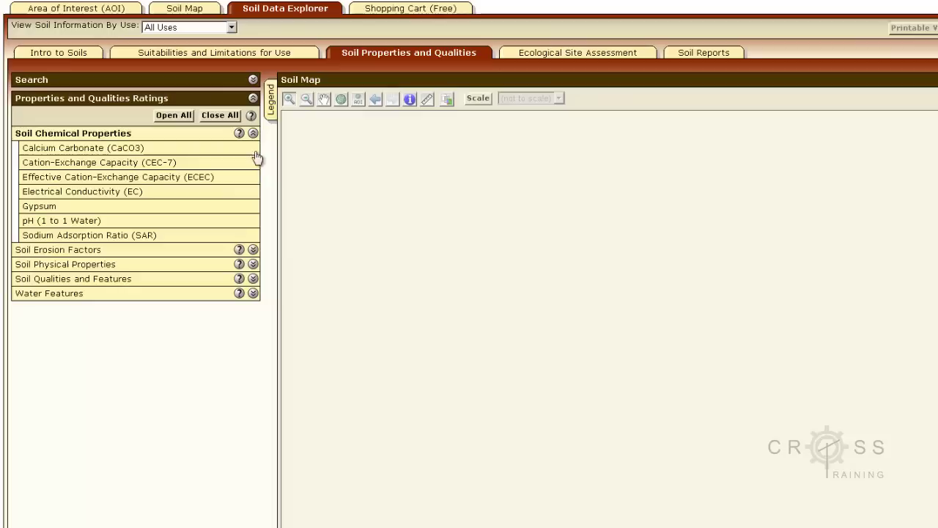
left_click(253, 249)
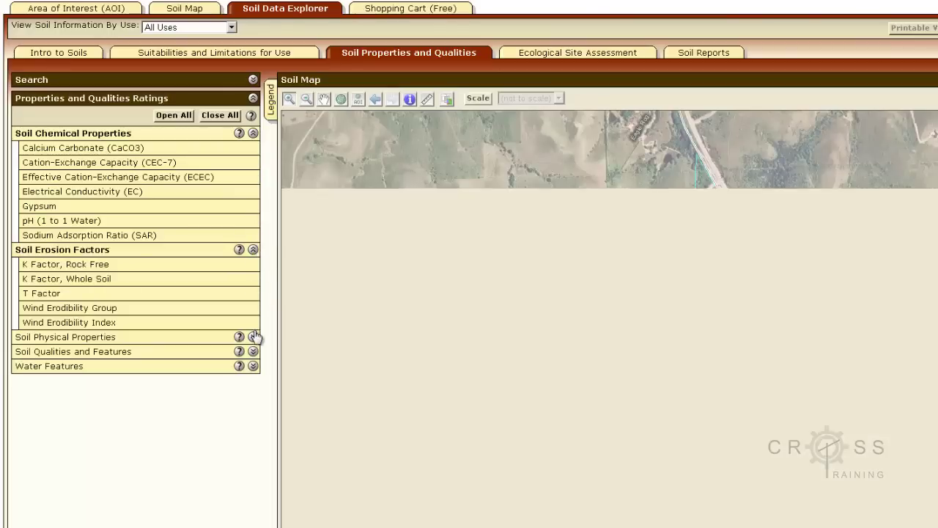
left_click(253, 336)
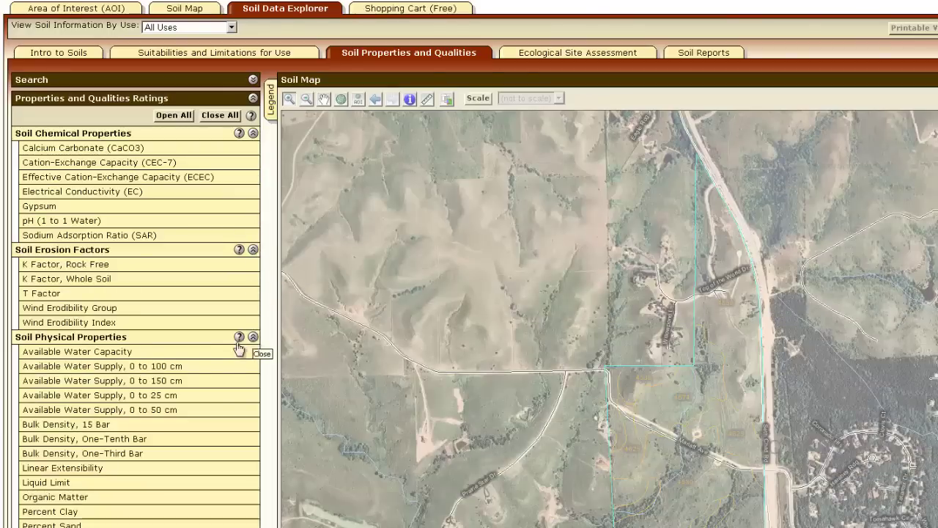
scroll(209, 356, "down", 2)
scroll(209, 357, "down", 2)
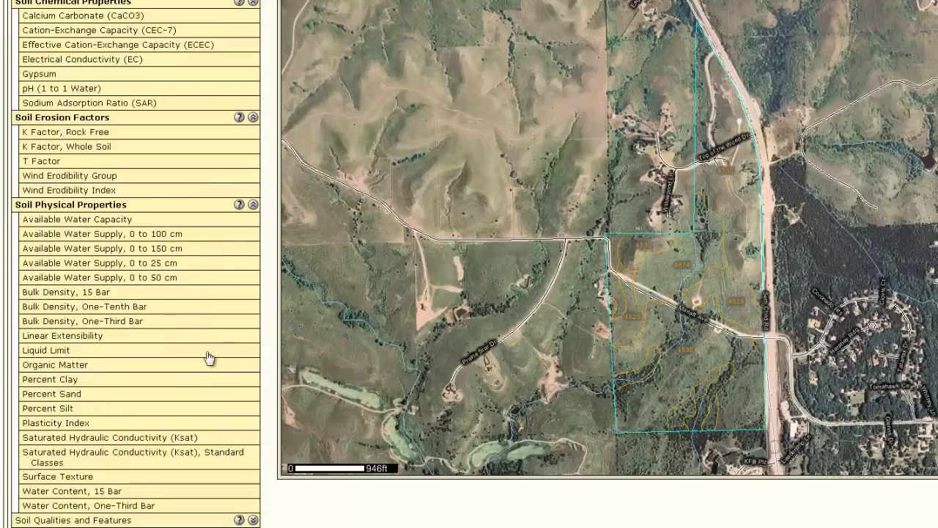
scroll(210, 357, "down", 1)
left_click(253, 480)
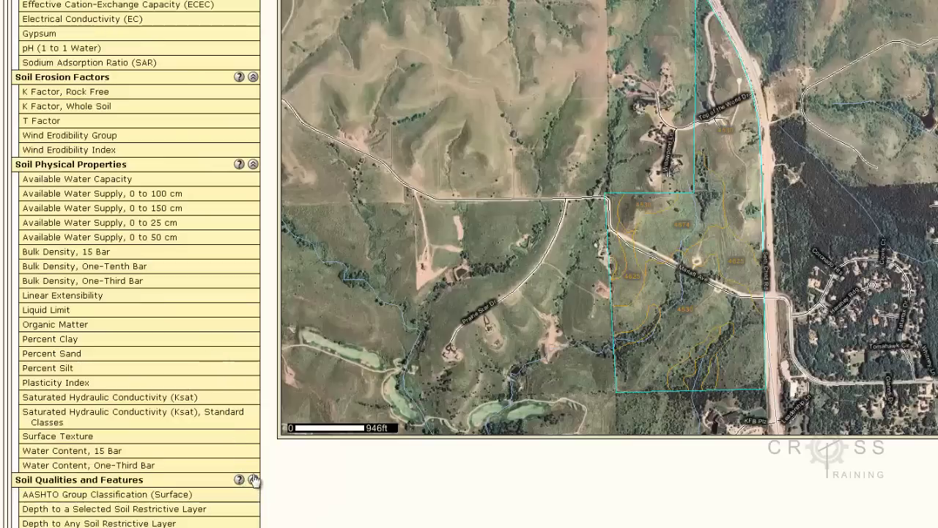
scroll(233, 434, "down", 5)
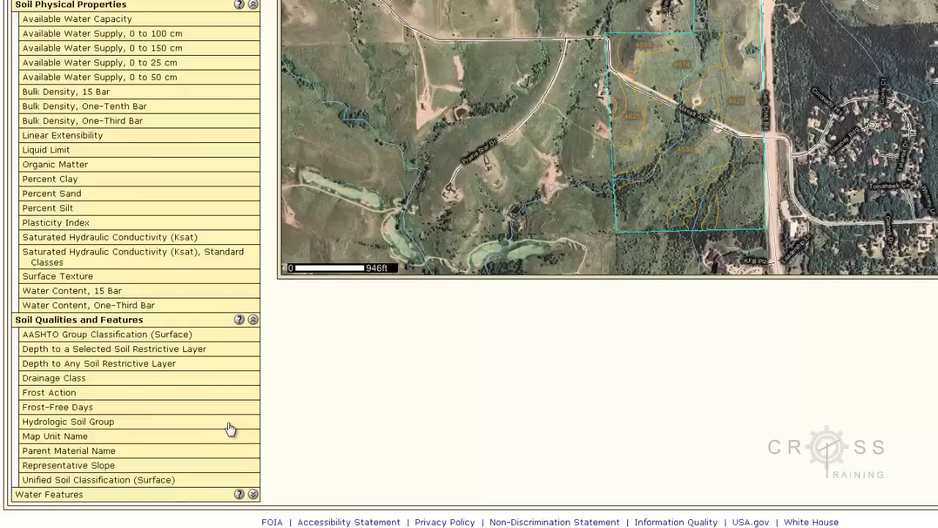
Generate the Depth to Any Soil Restrictive Layer rating with its detailed description.
left_click(99, 364)
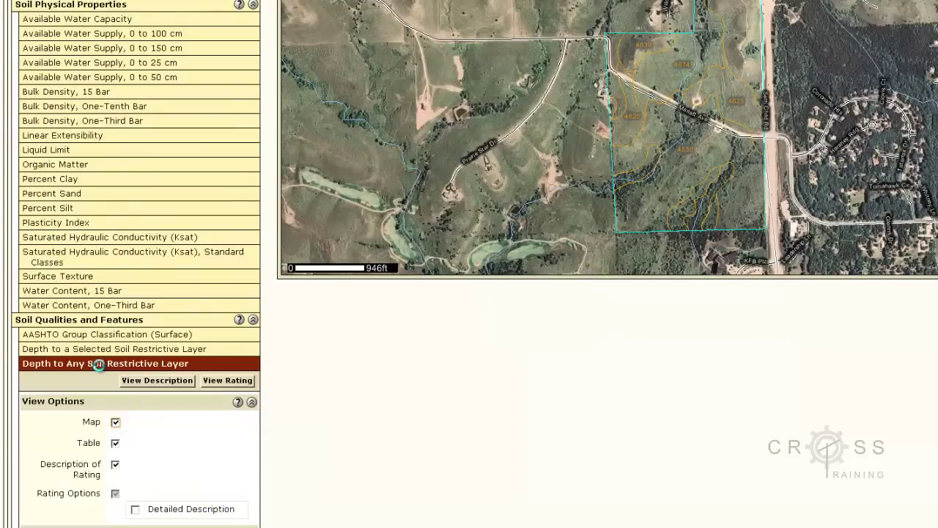
scroll(177, 345, "down", 2)
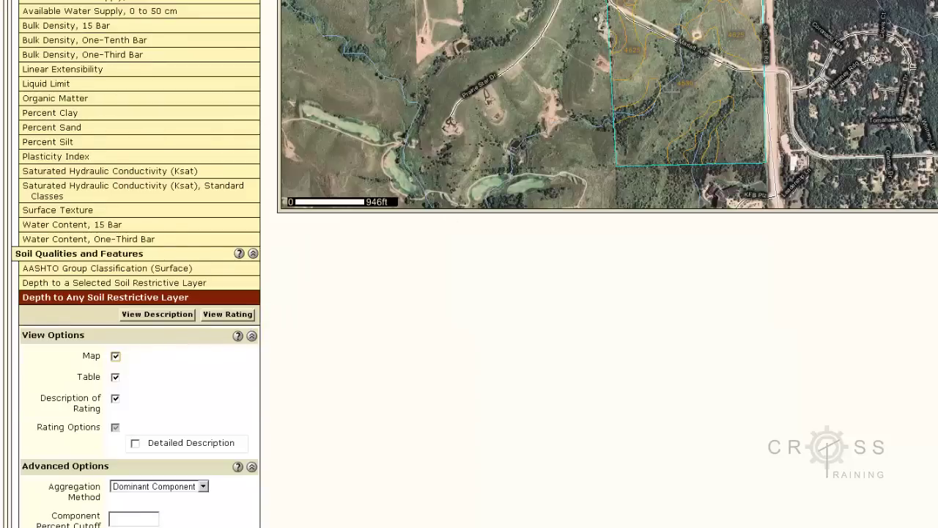
scroll(515, 144, "up", 4)
scroll(515, 144, "down", 6)
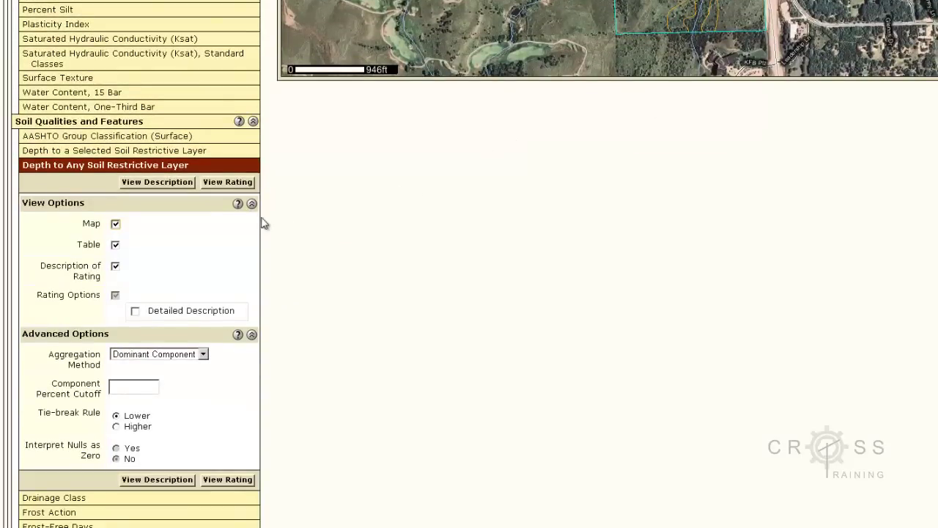
left_click(135, 312)
left_click(224, 185)
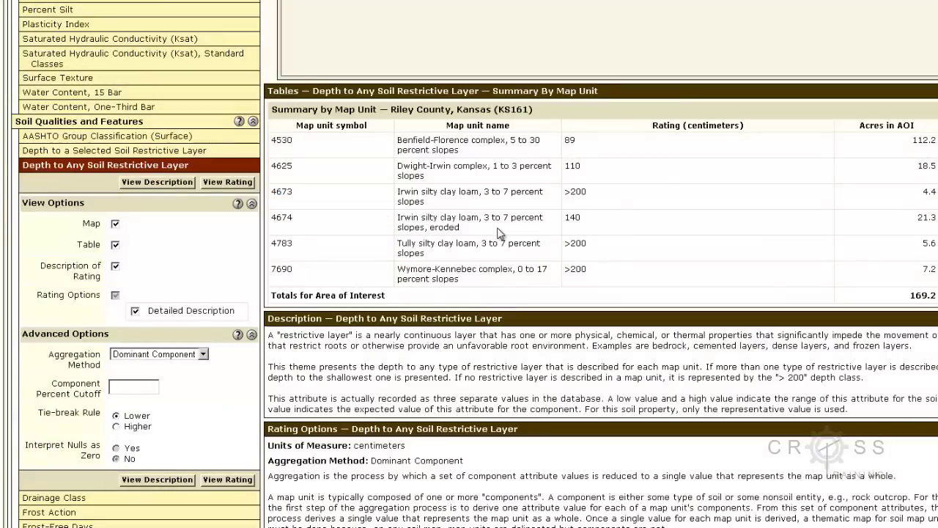
Review the restrictive-layer depth map and summary table, then move on to Soil Reports.
scroll(608, 240, "up", 3)
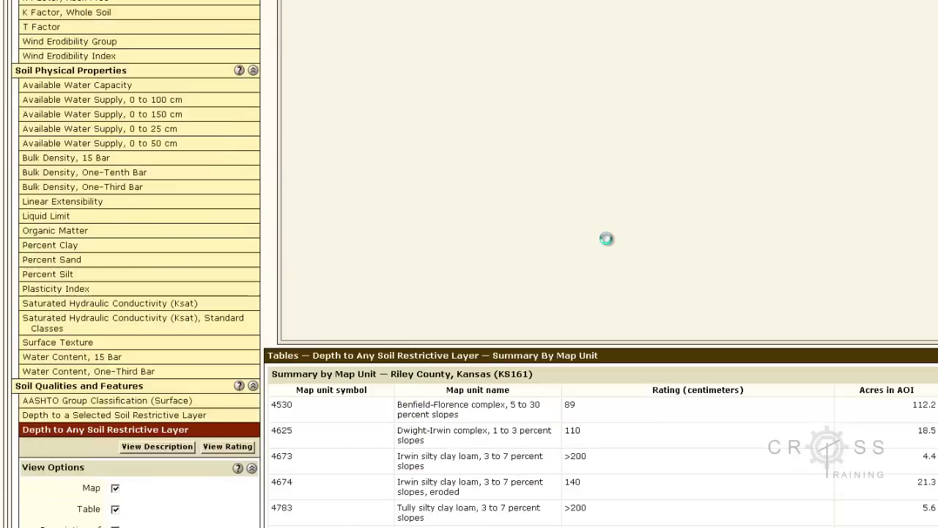
scroll(607, 238, "up", 2)
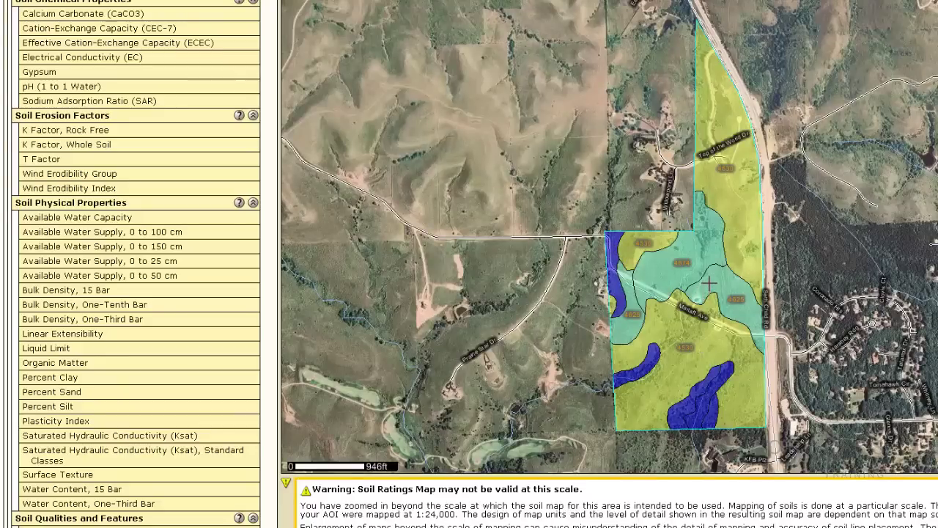
scroll(710, 283, "down", 3)
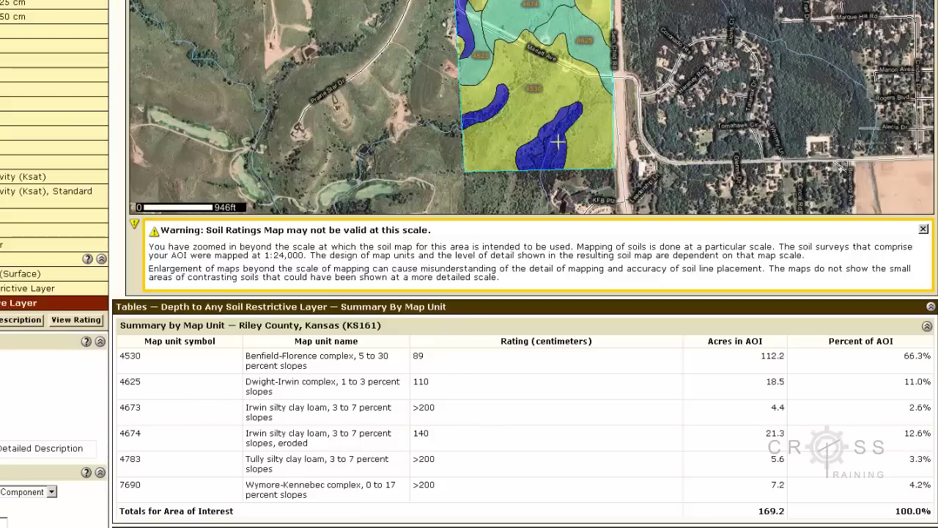
scroll(582, 138, "up", 3)
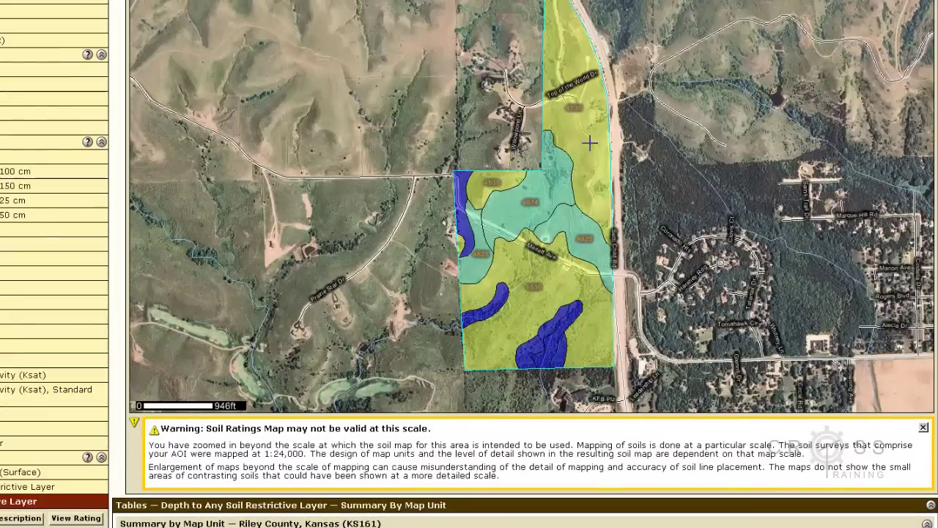
scroll(590, 143, "up", 1)
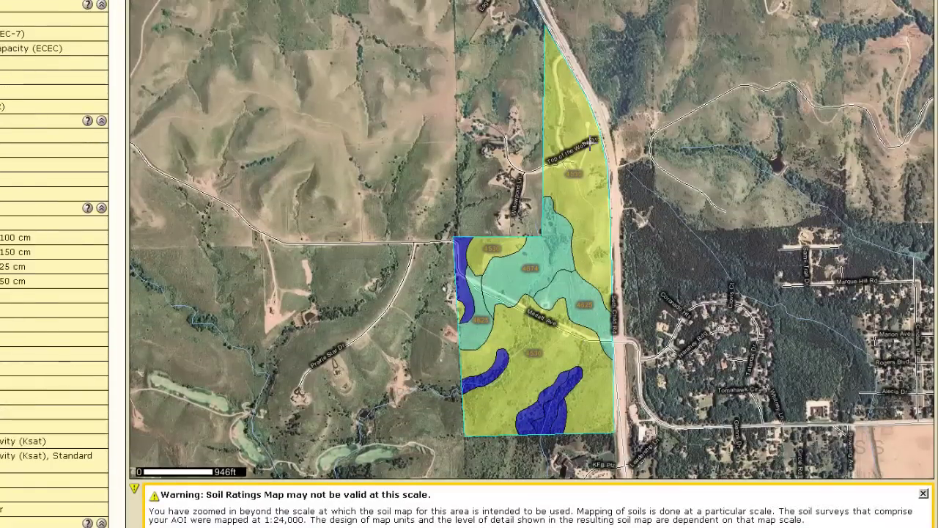
scroll(579, 132, "up", 2)
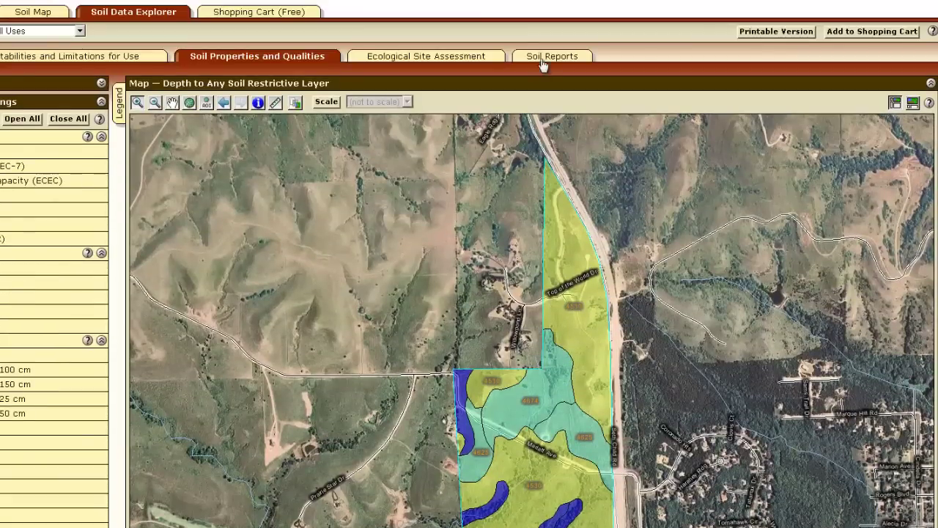
left_click(544, 57)
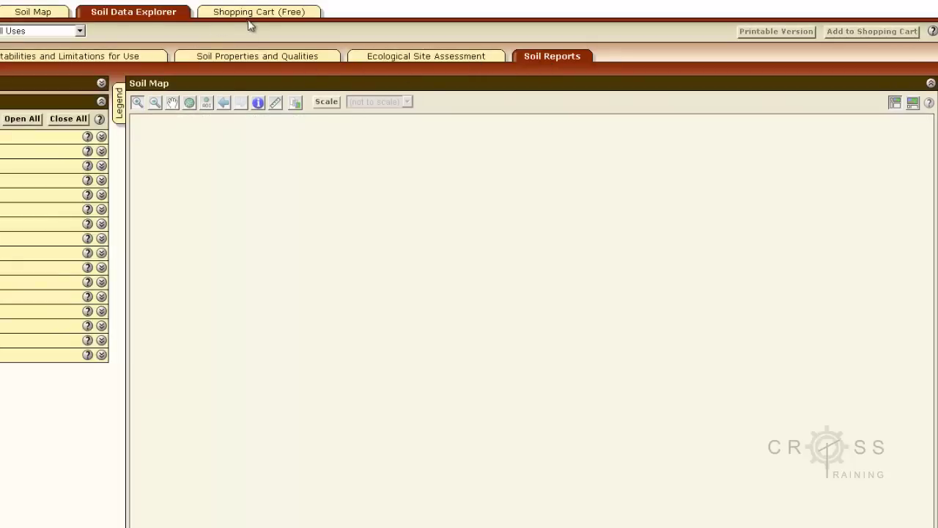
Open the Shopping Cart (Free) holding the 962 KB Custom Soil Resource Report.
left_click(245, 9)
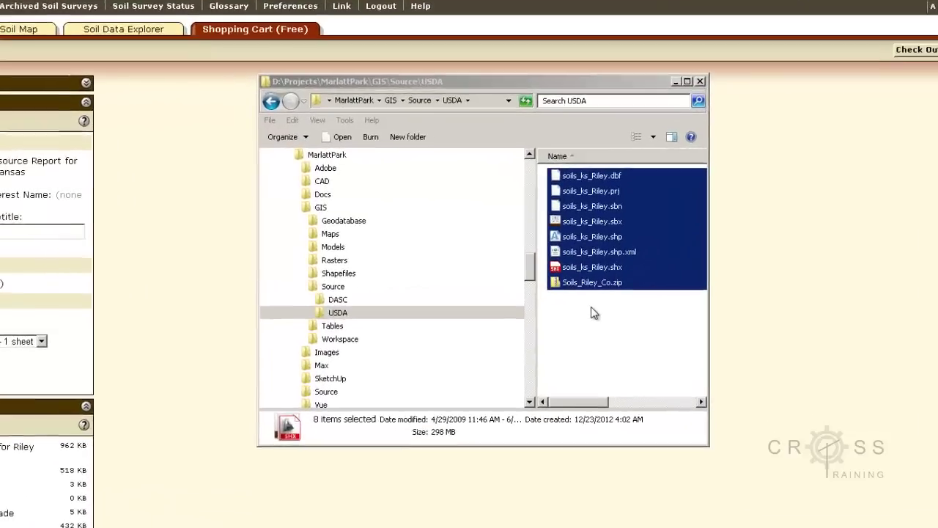
Select the eight soils_ks_Riley files in the USDA folder, then the Soils_Riley_Co.zip download.
left_click(620, 291)
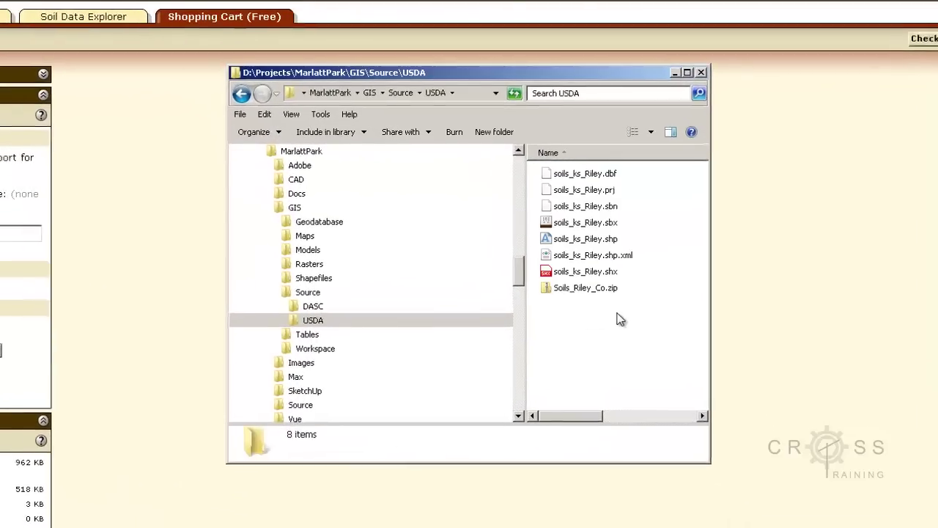
left_click_drag(615, 311, 557, 171)
left_click_drag(590, 143, 590, 144)
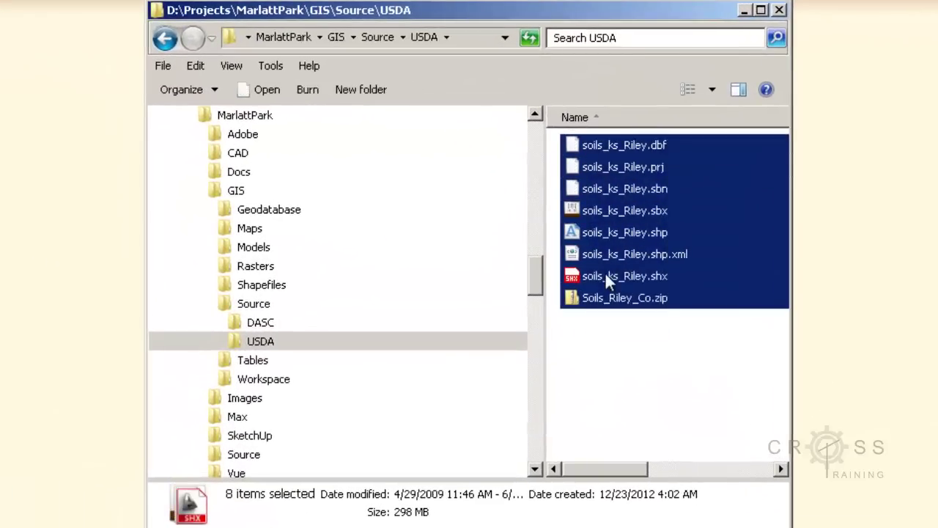
left_click(612, 331)
left_click(606, 300)
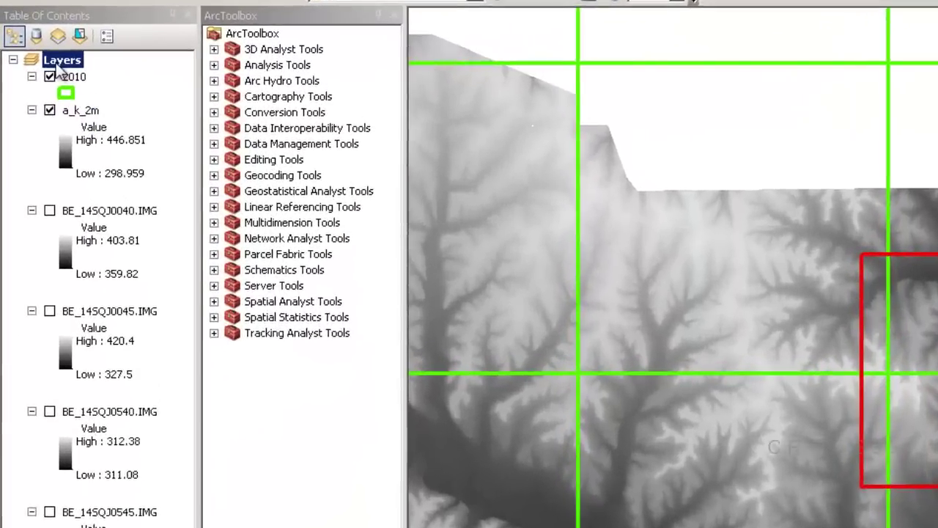
Add soils_ks_Riley.shp from the Source\USDA folder as a new map layer.
right_click(32, 65)
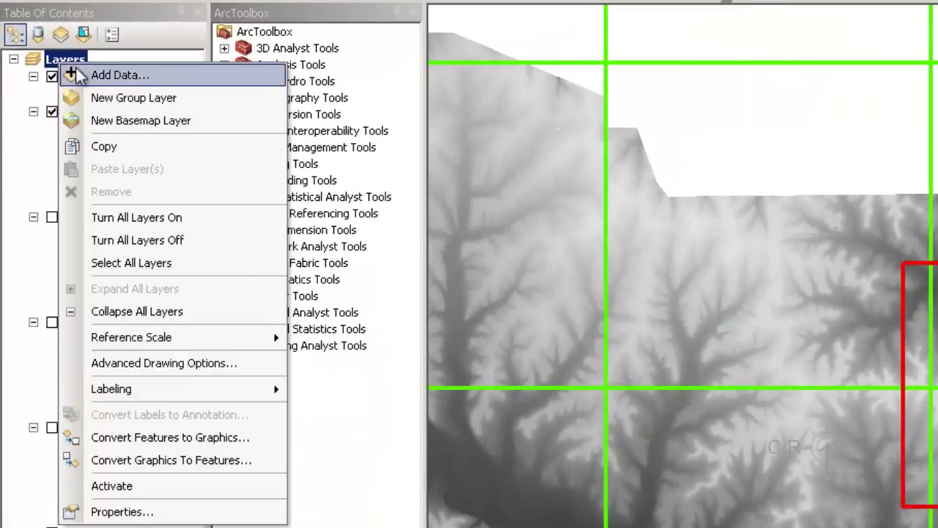
left_click(77, 74)
left_click(410, 111)
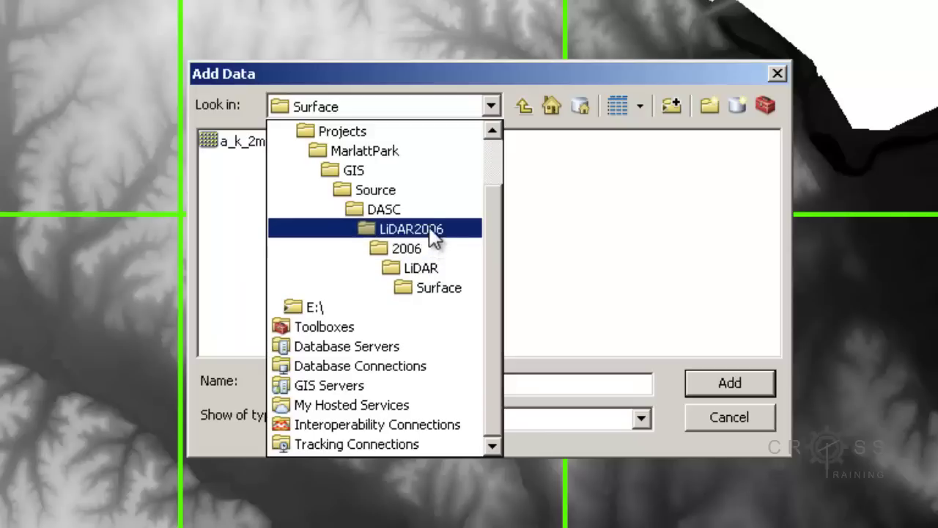
left_click(428, 194)
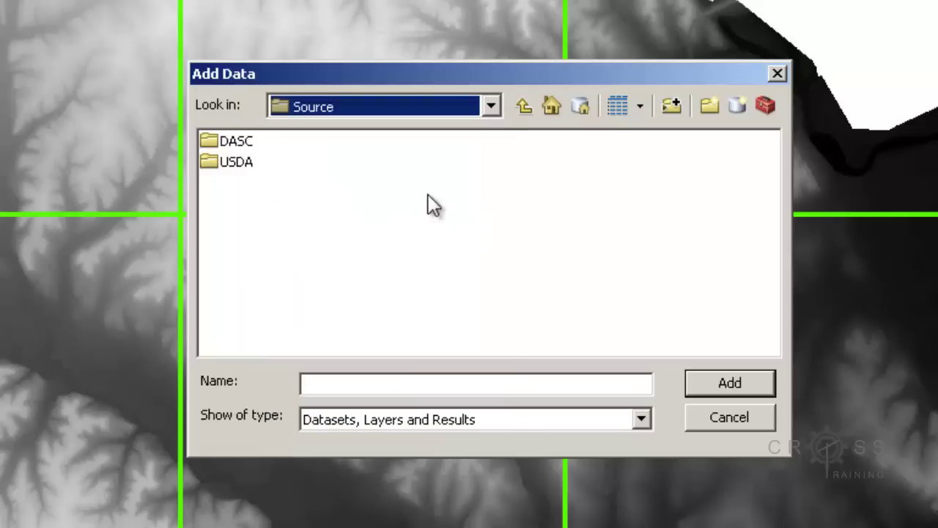
left_click(244, 164)
double_click(241, 164)
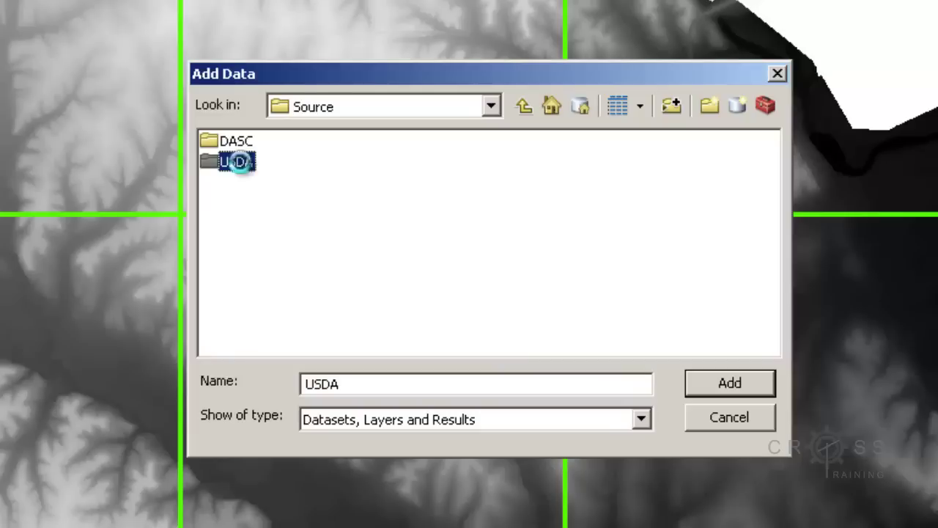
left_click(257, 144)
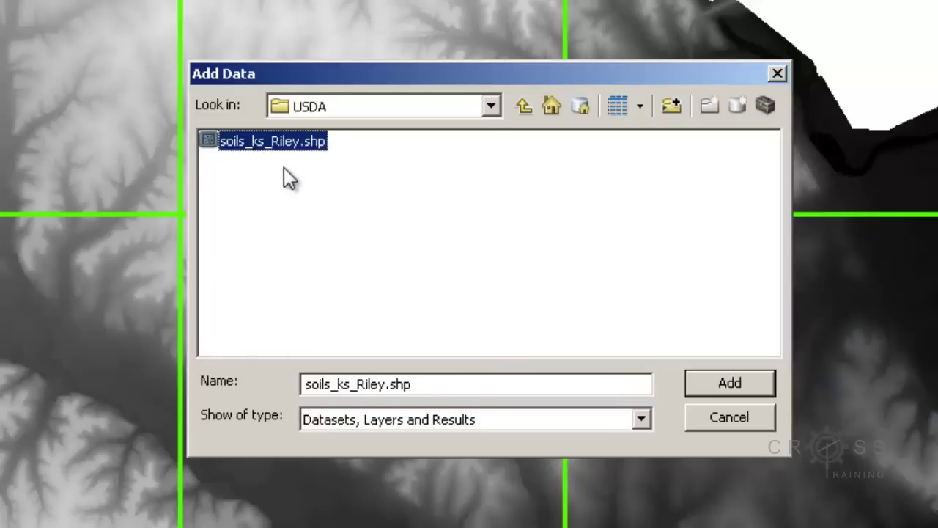
left_click(699, 385)
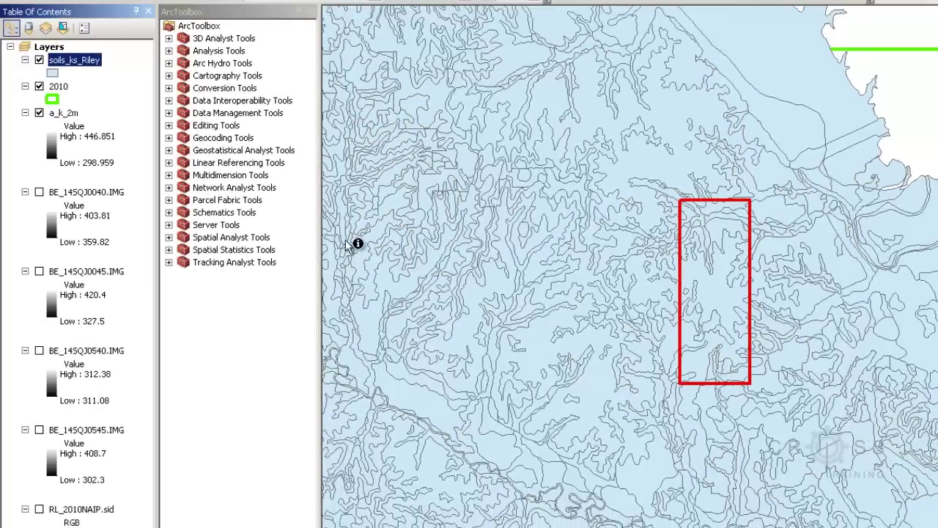
right_click(93, 66)
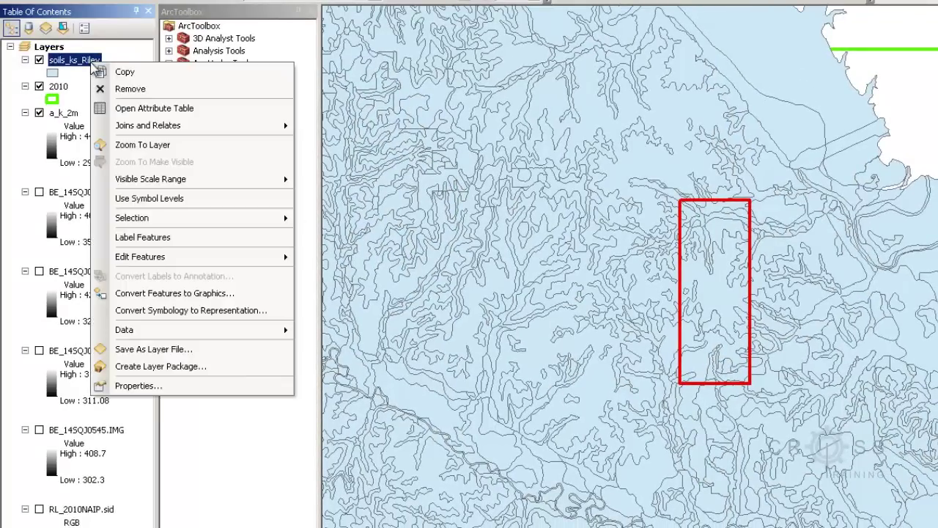
left_click(136, 108)
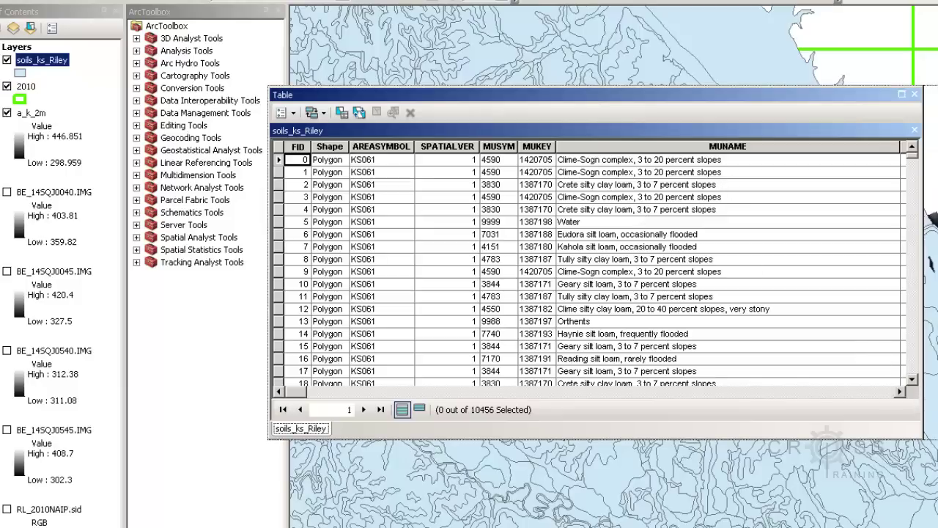
left_click_drag(923, 438, 937, 438)
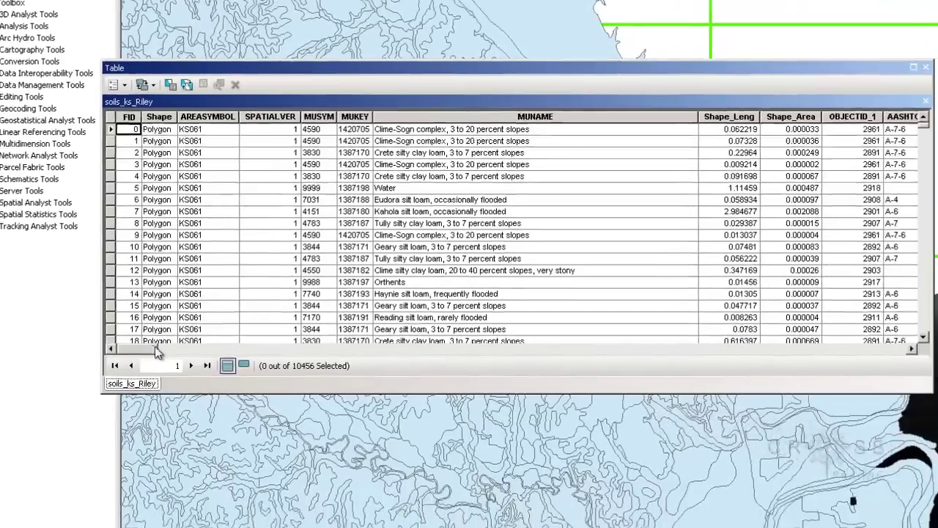
left_click_drag(155, 350, 236, 350)
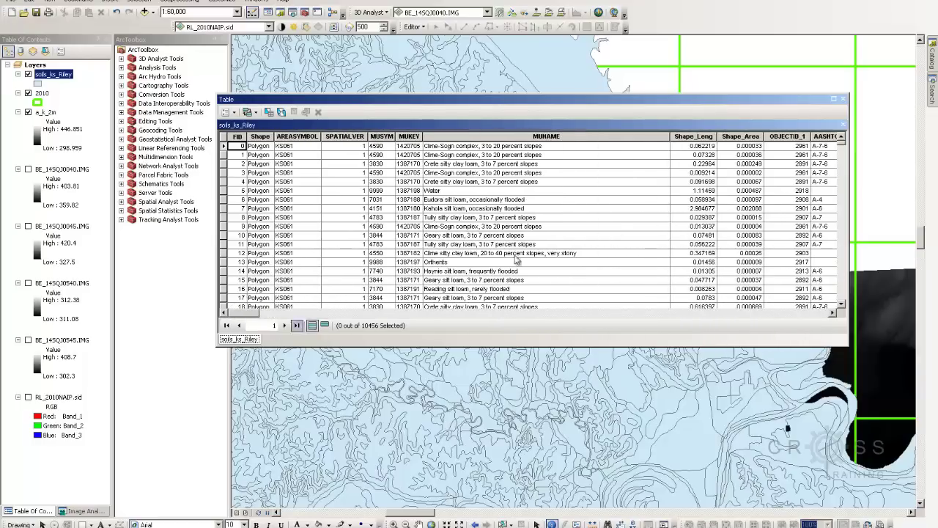
left_click(842, 100)
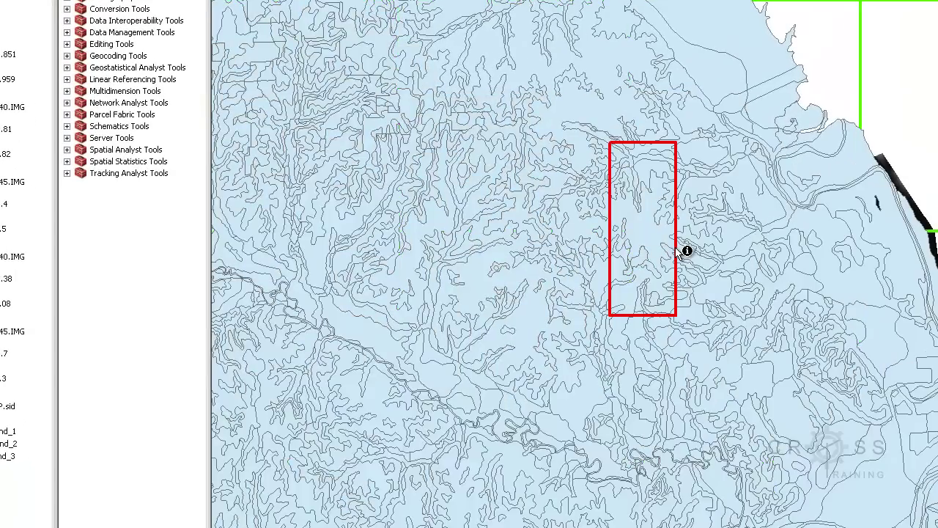
scroll(676, 248, "up", 5)
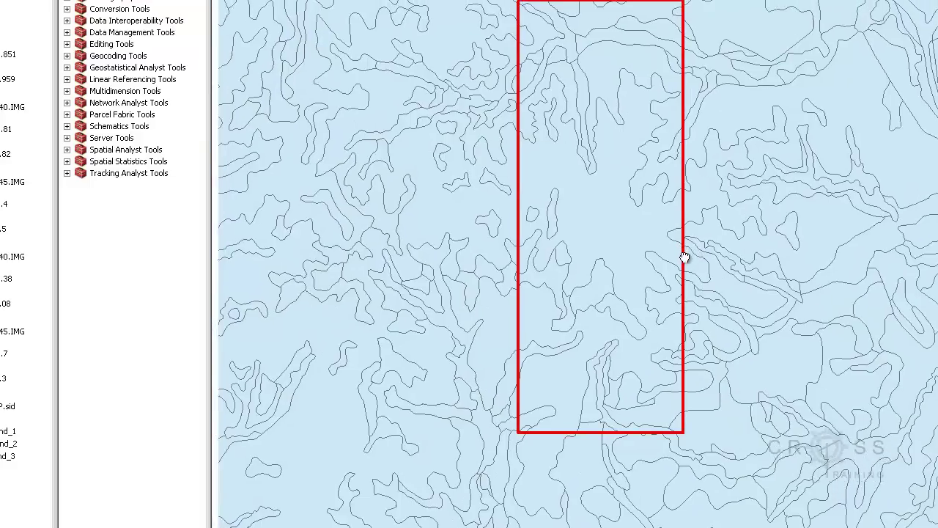
Symbolize soils_ks_Riley by unique MUNAME values with a tan-brown ramp, adding all values and applying.
left_click(3, 2)
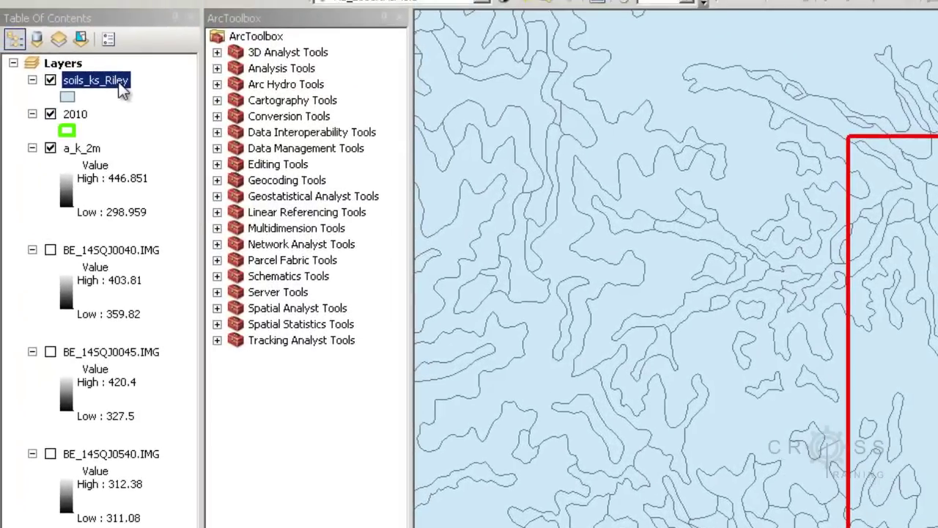
right_click(120, 88)
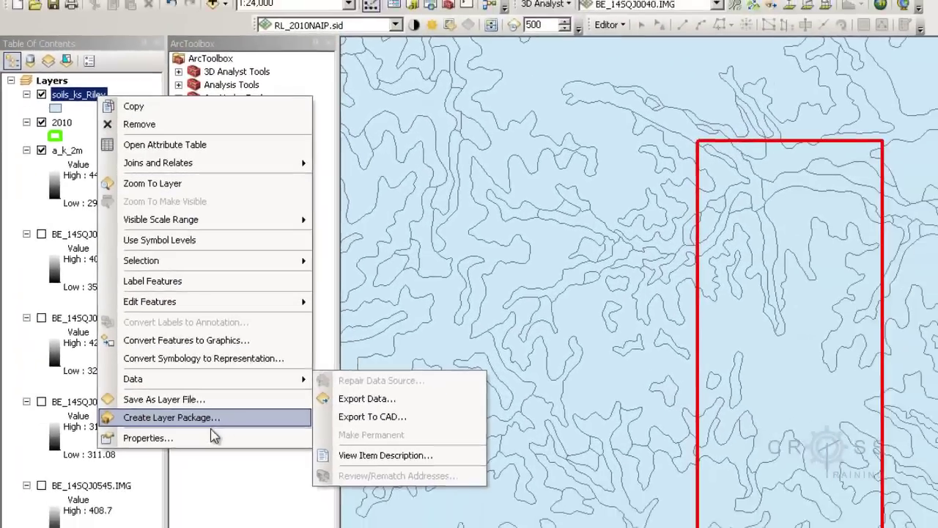
left_click(211, 436)
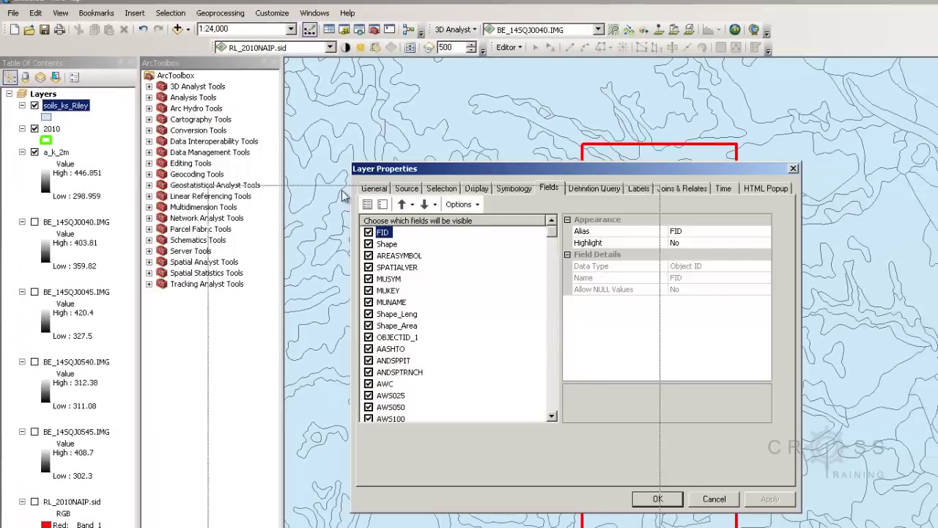
left_click_drag(345, 196, 189, 188)
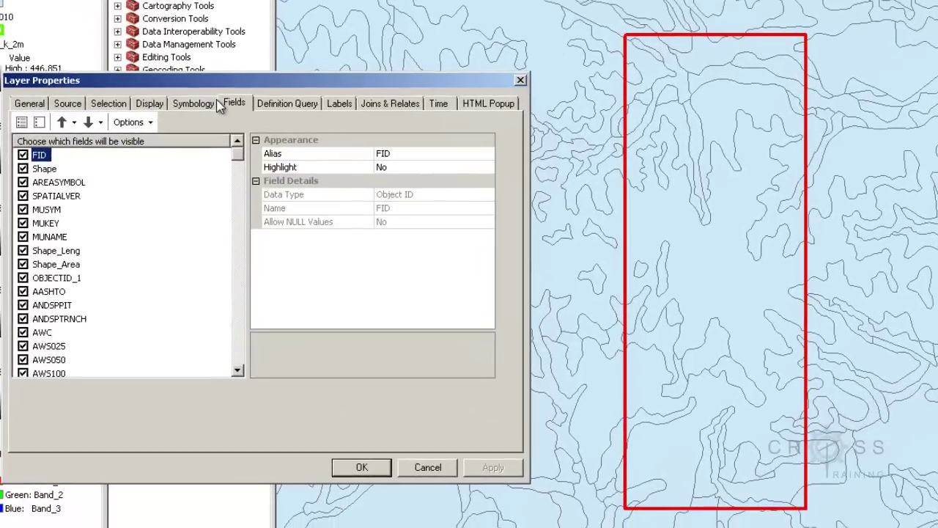
left_click(198, 105)
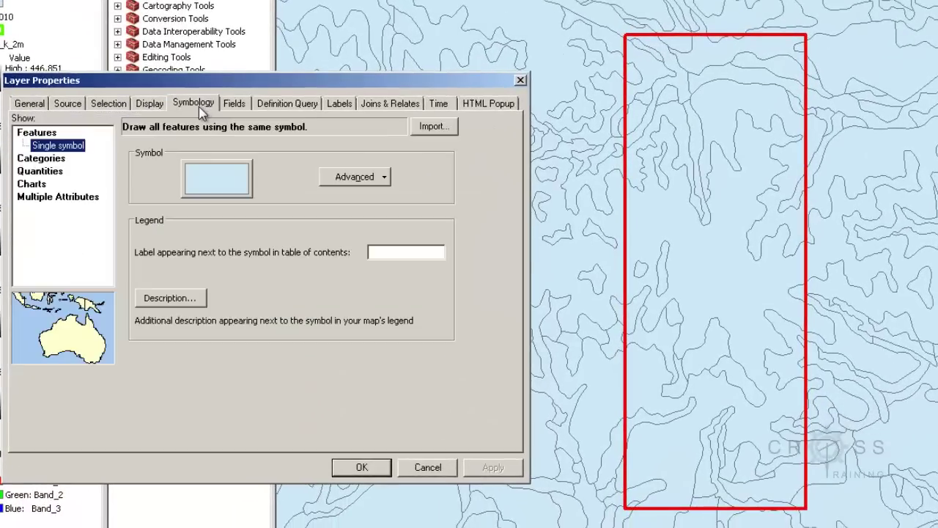
left_click(55, 160)
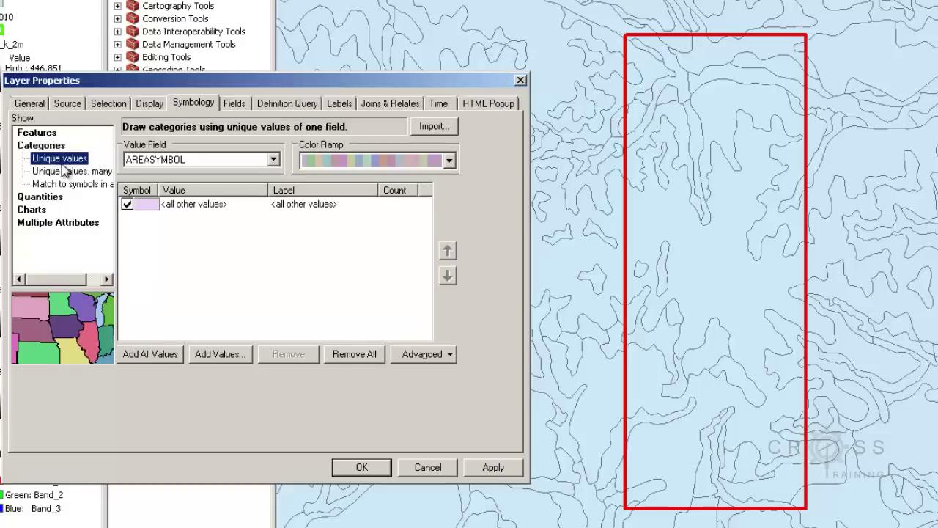
left_click(273, 160)
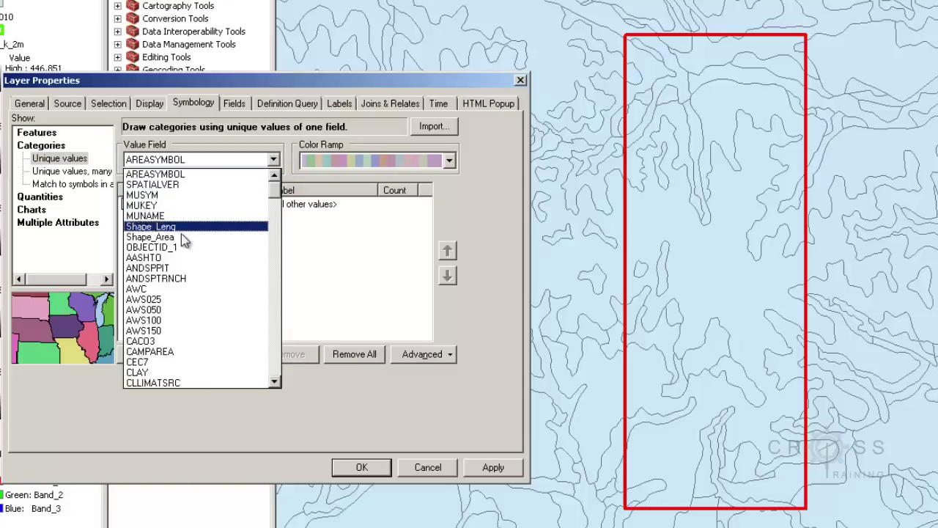
left_click(188, 216)
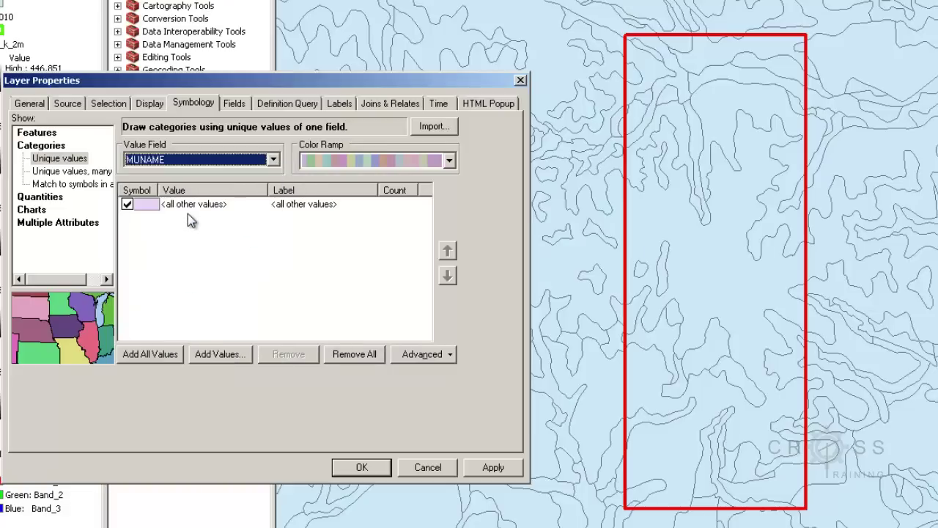
left_click(448, 161)
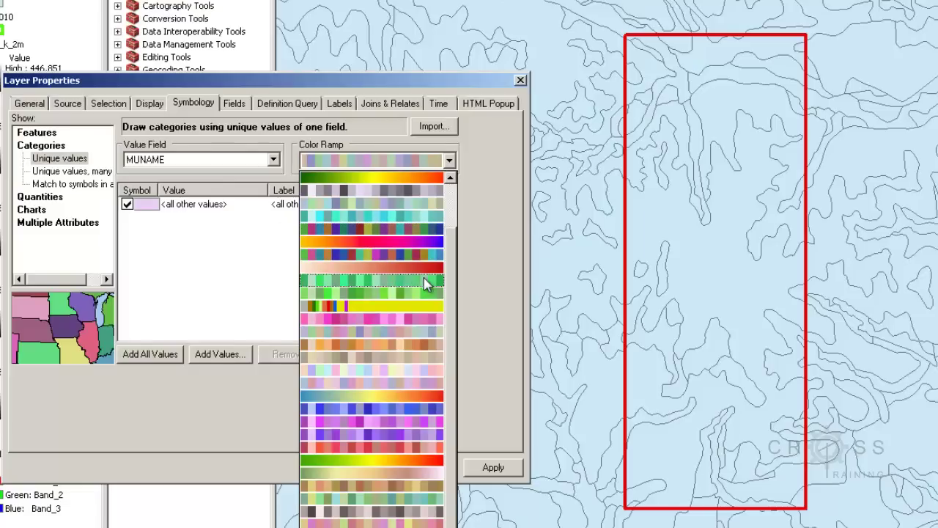
left_click(398, 486)
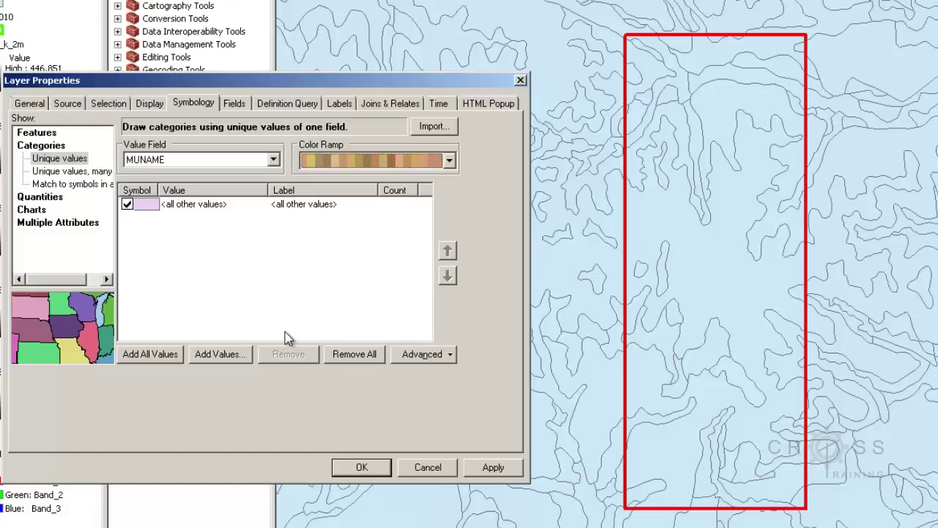
left_click(150, 355)
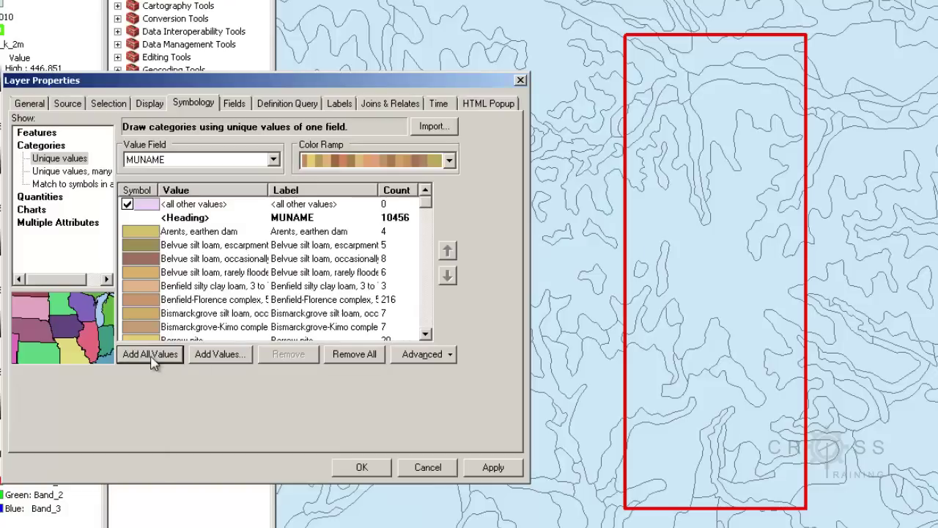
left_click(514, 476)
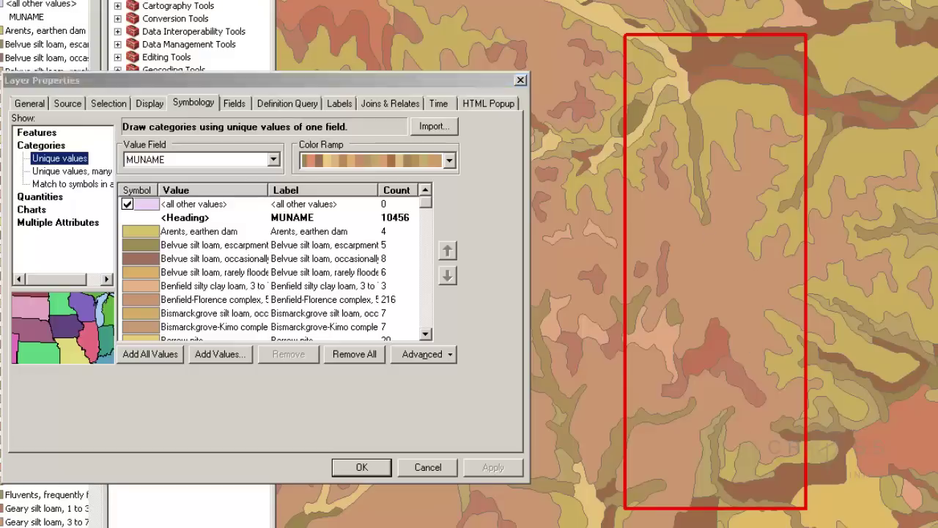
Identify a soils_ks_Riley polygon: Benfield-Florence complex, 5 to 30 percent slopes, MUSYM 4530.
left_click(364, 469)
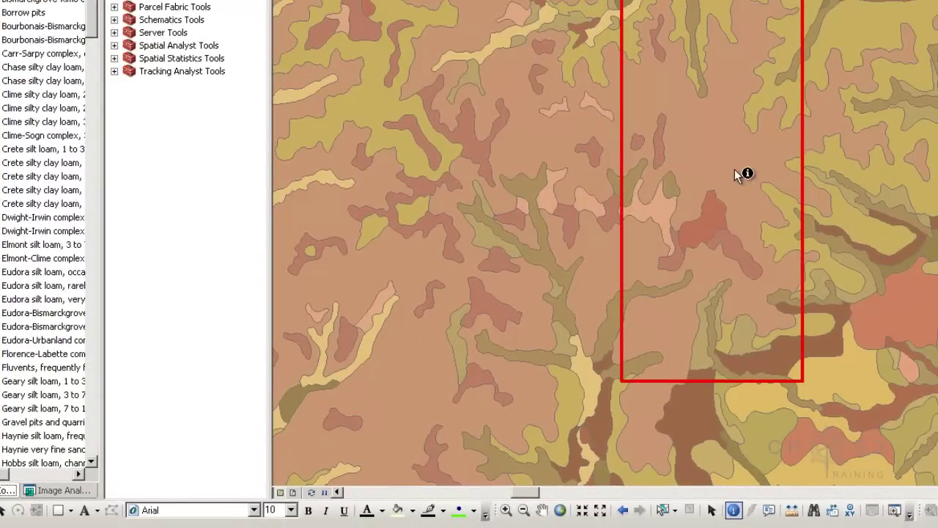
left_click(743, 176)
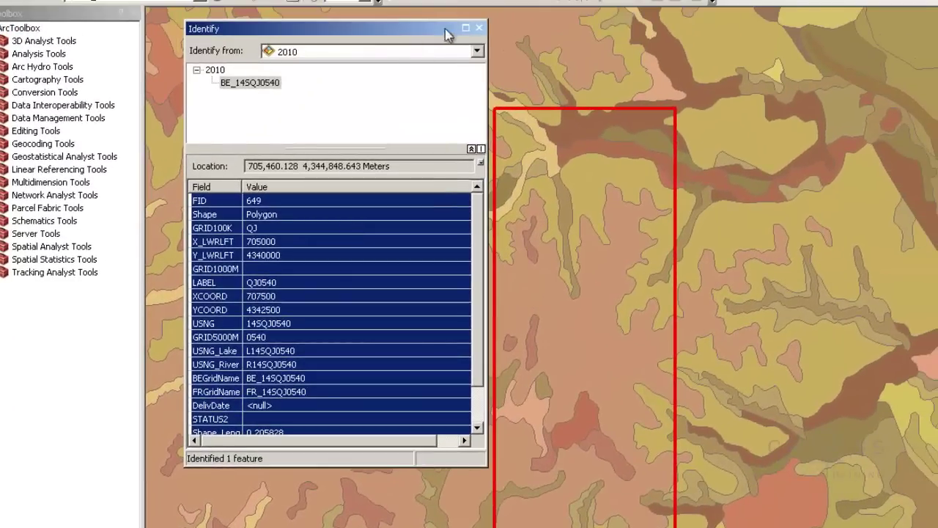
left_click(476, 52)
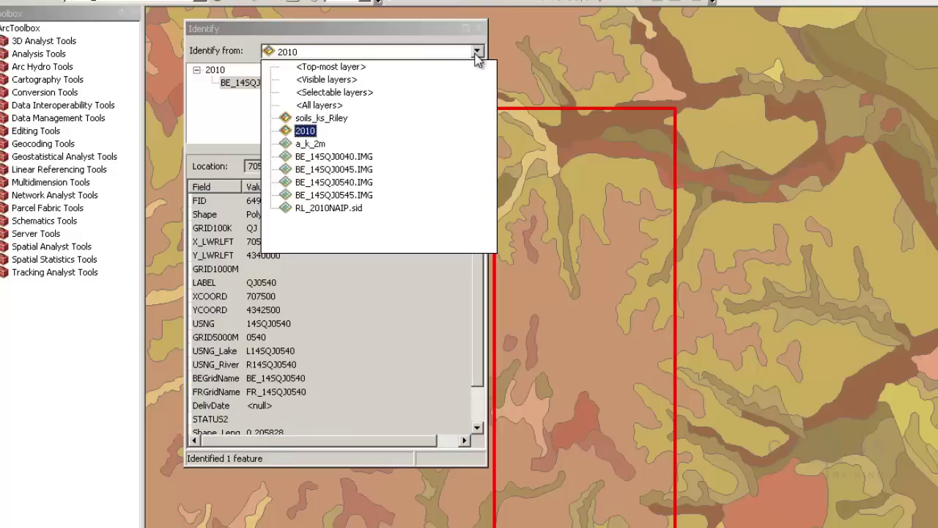
left_click(442, 118)
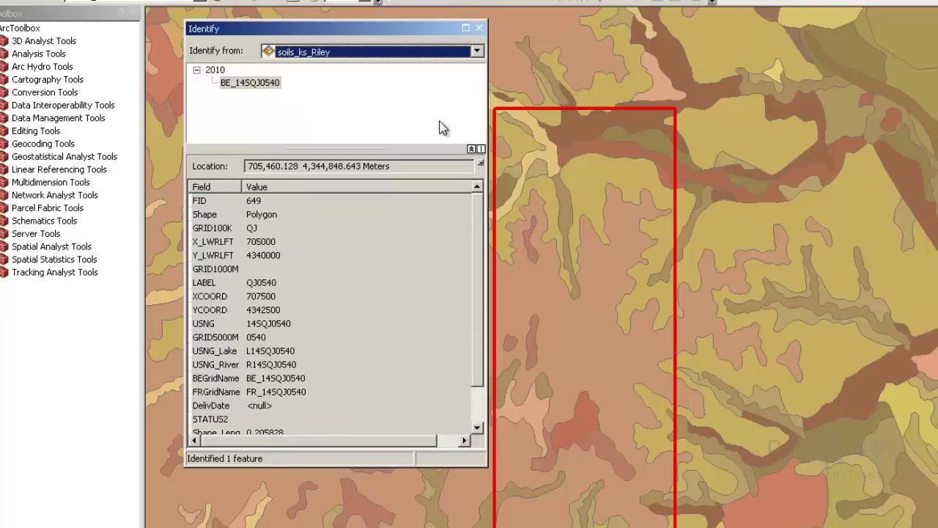
left_click(604, 359)
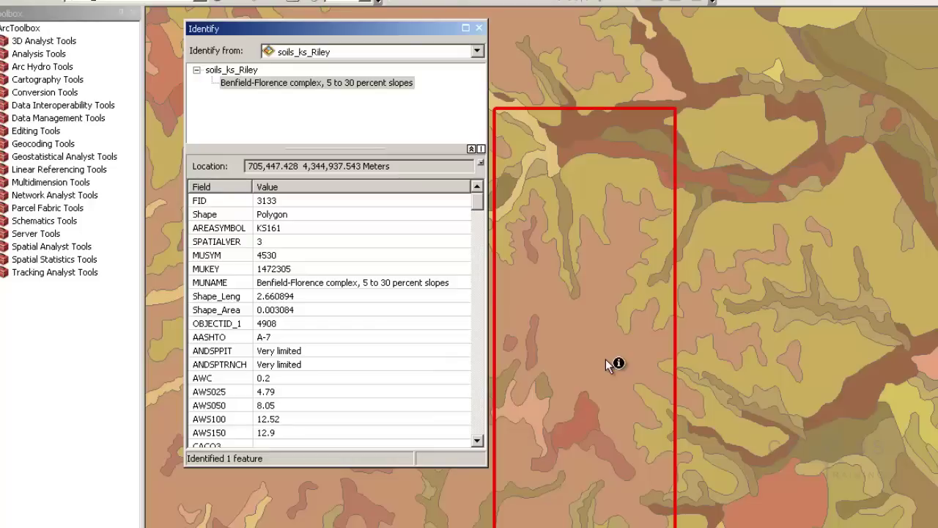
left_click_drag(343, 33, 234, 34)
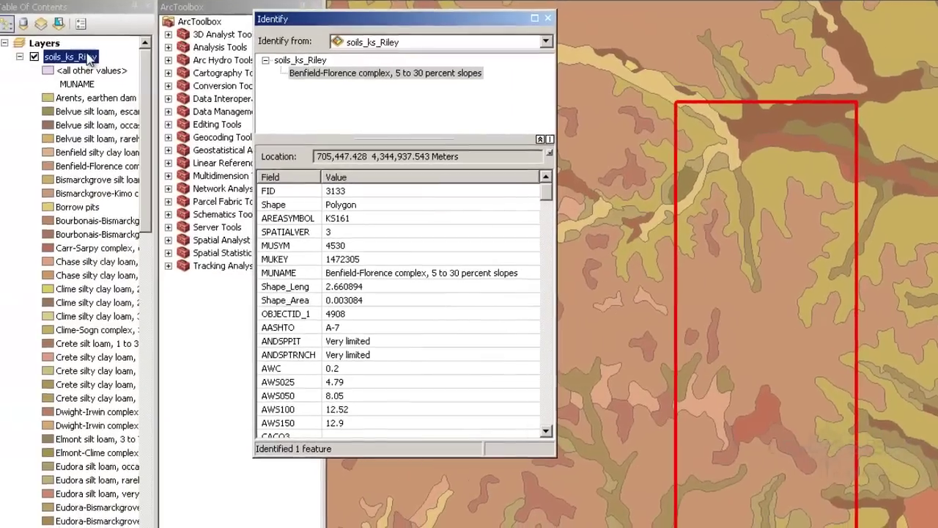
Open the soils_ks_Riley attribute table and dock it below the map.
right_click(92, 56)
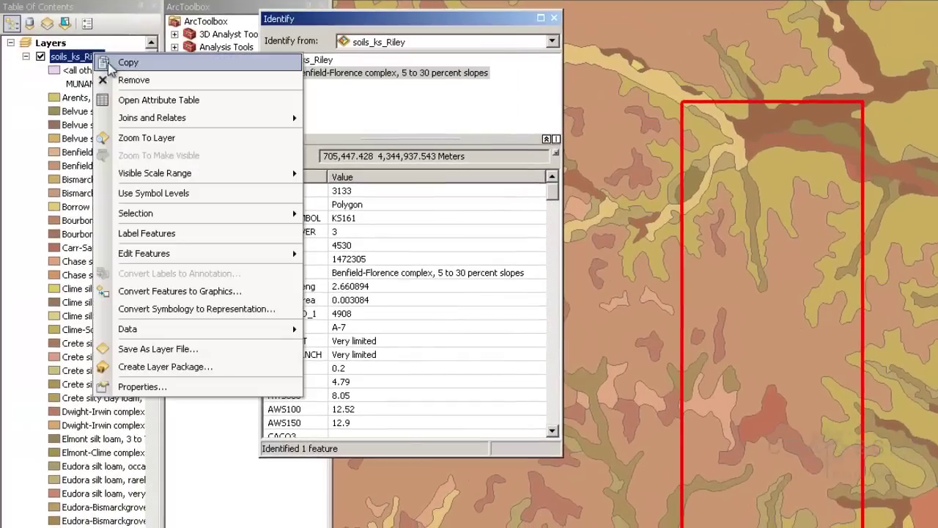
left_click(126, 102)
left_click_drag(476, 93, 440, 311)
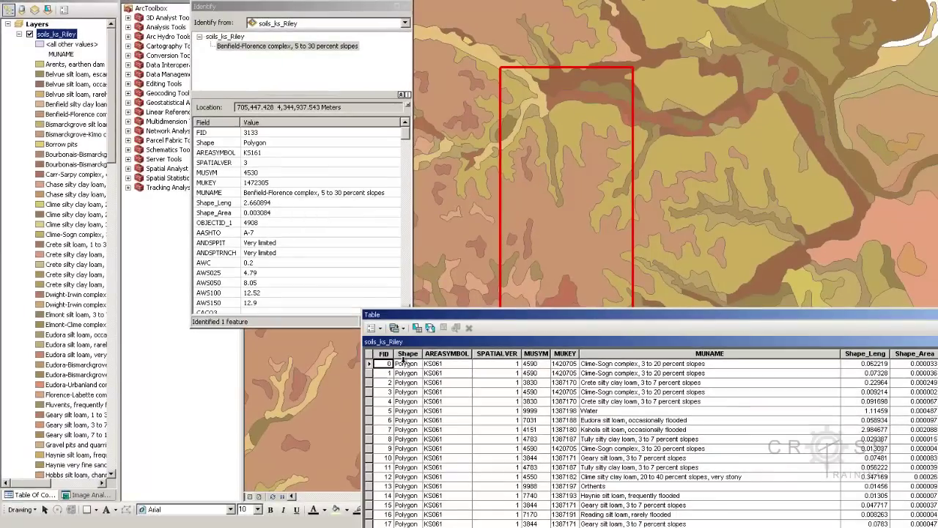
Identify the Clime-Sogn, Wymore-Kennebec and Ivan silt loam, channeled polygons, then close the table.
left_click(609, 200)
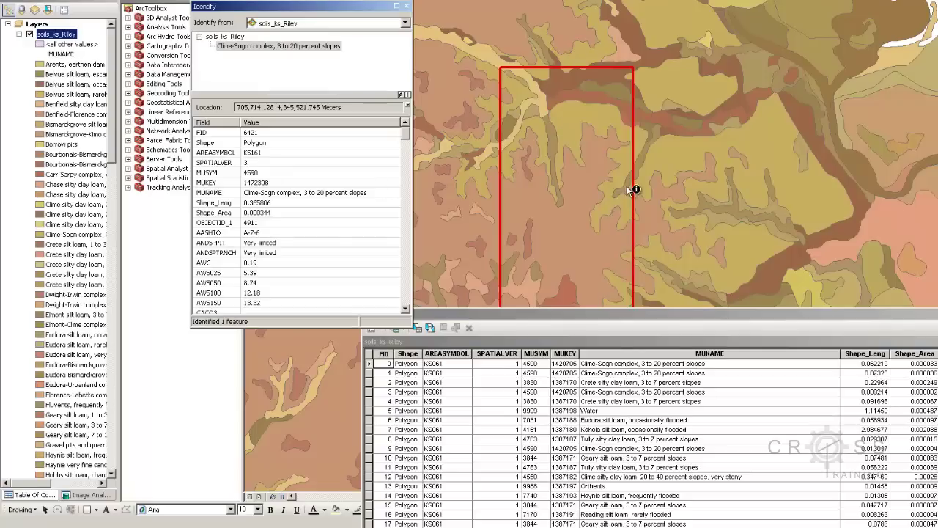
left_click(548, 150)
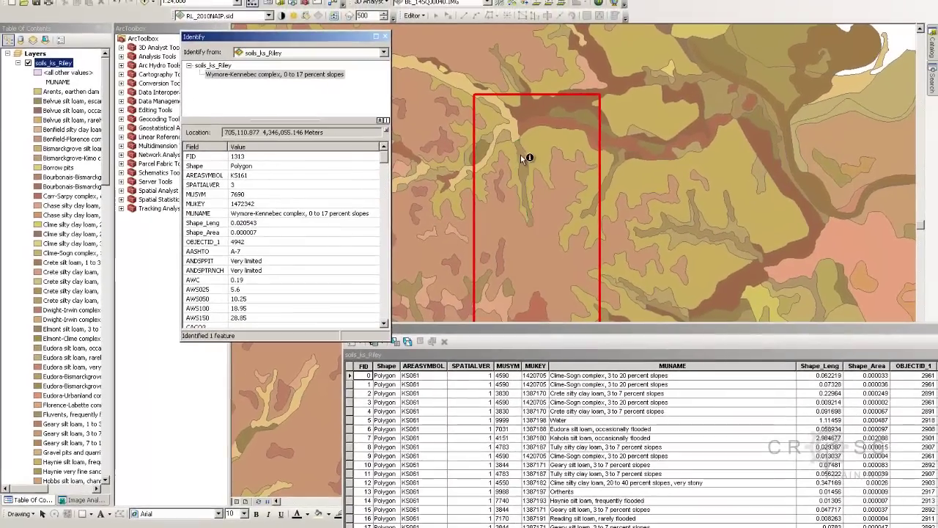
left_click(512, 127)
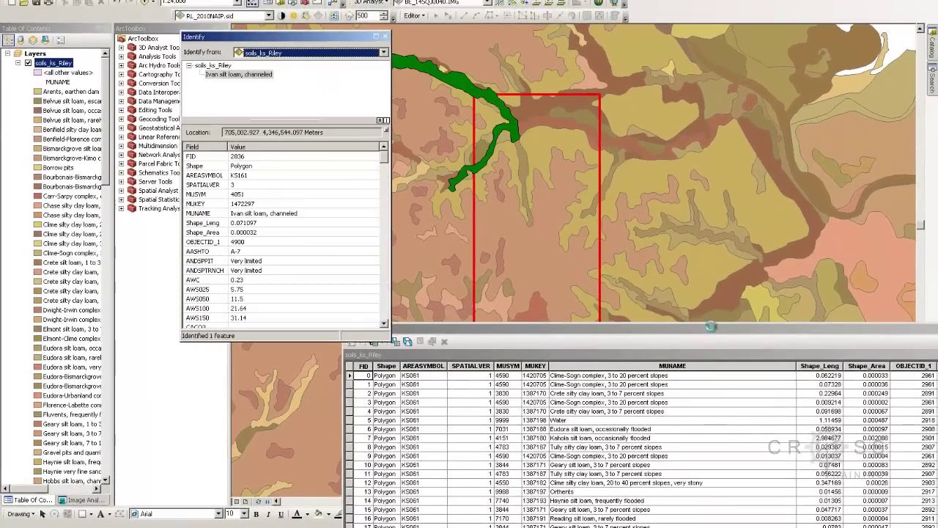
left_click_drag(723, 337, 726, 277)
left_click(894, 279)
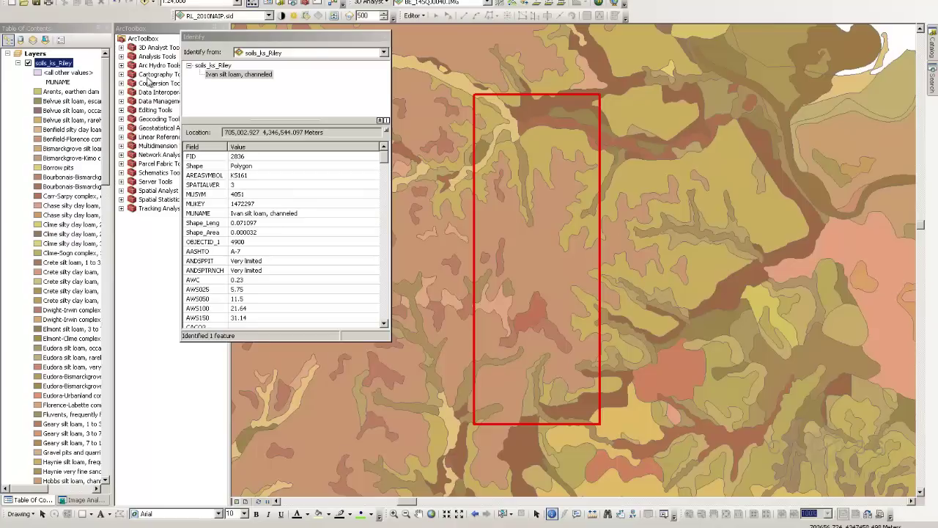
Close the identify results and reopen the soils_ks_Riley attribute table, scrolling toward the D2RL columns.
left_click(385, 36)
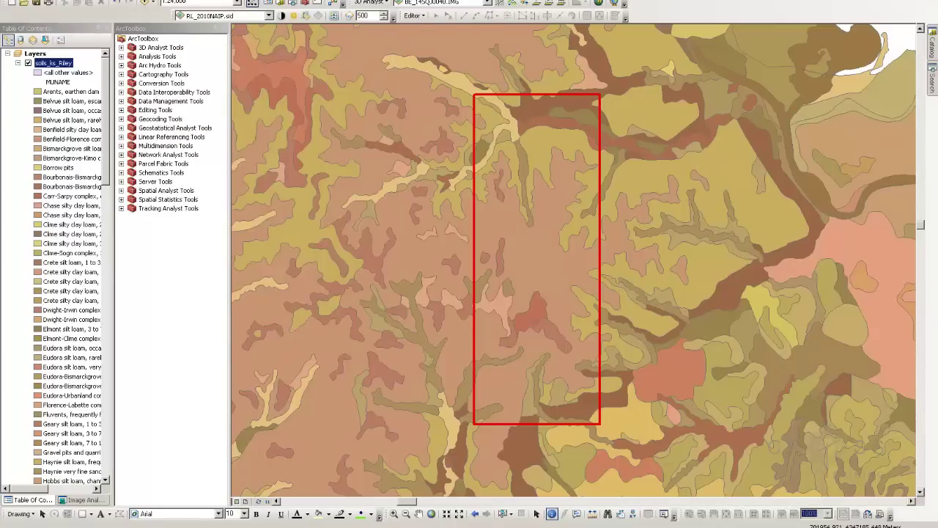
right_click(66, 63)
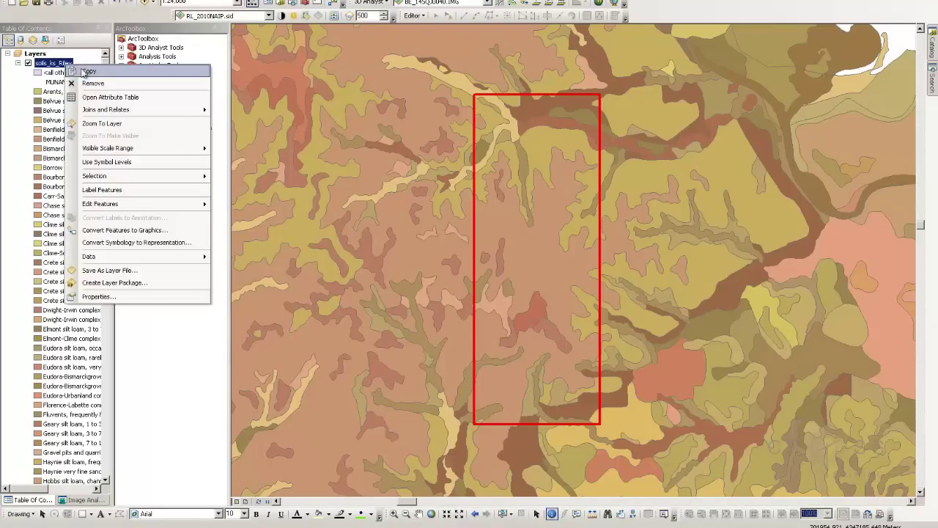
left_click(103, 97)
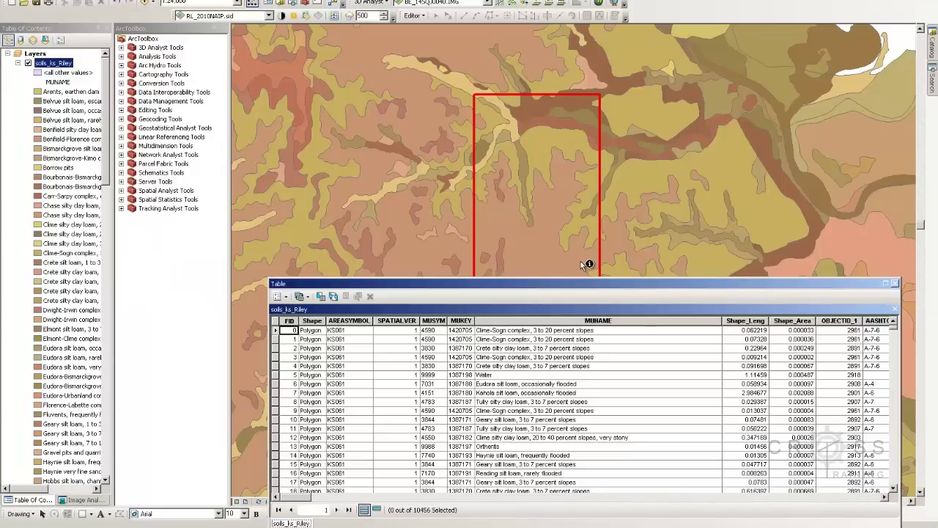
left_click_drag(308, 500, 348, 509)
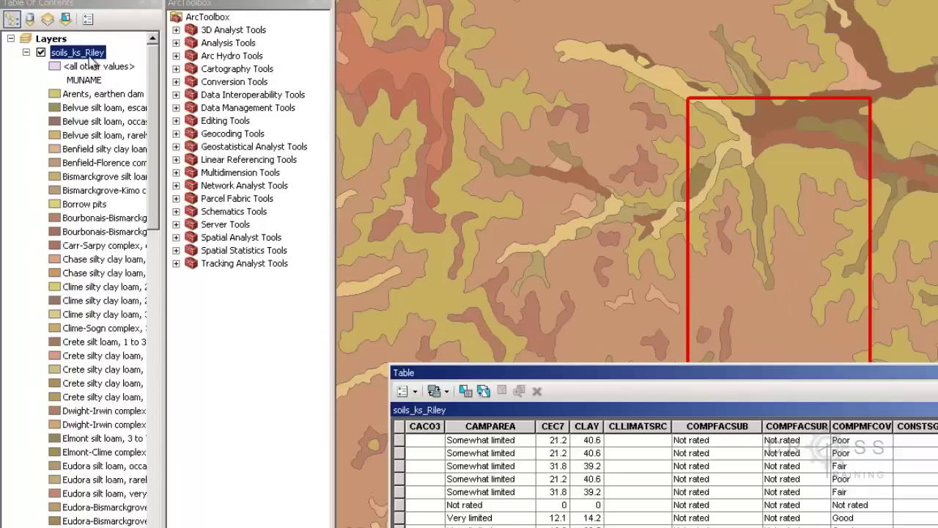
Symbolize soils by D2RL_L unique values (0, 127, 142, 201) with a green-yellow-red ramp and apply.
right_click(60, 63)
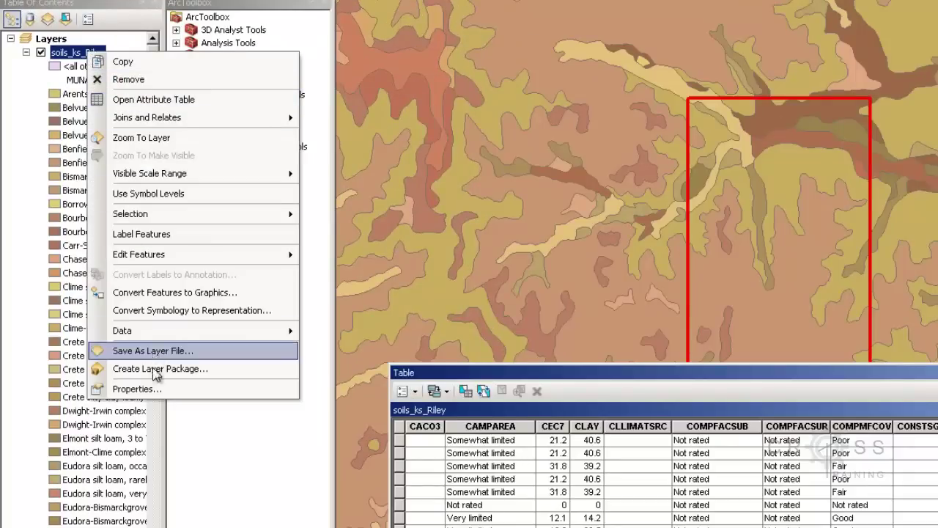
left_click(137, 389)
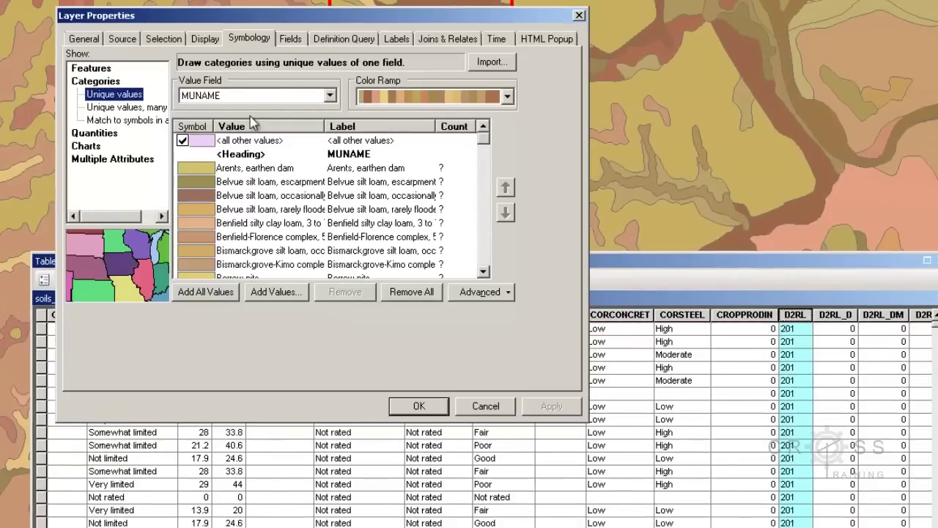
left_click(284, 96)
scroll(269, 176, "down", 4)
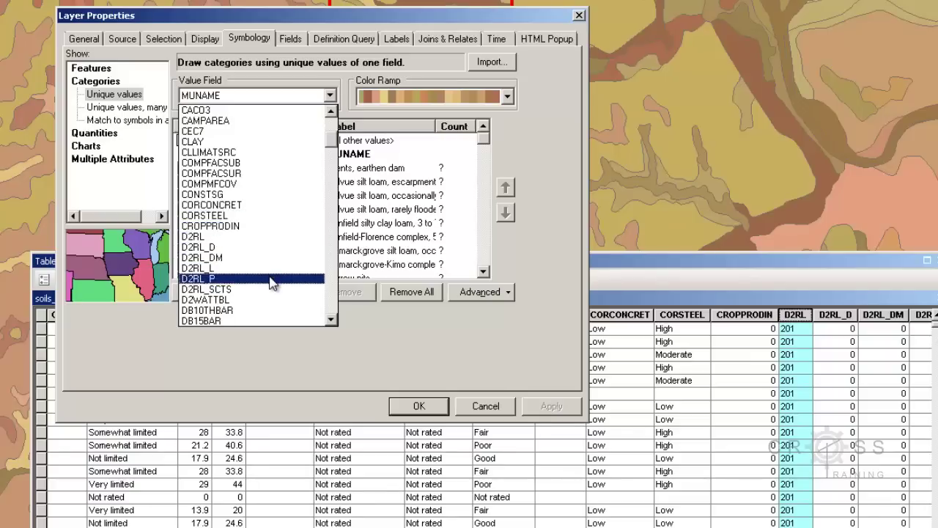
left_click(269, 268)
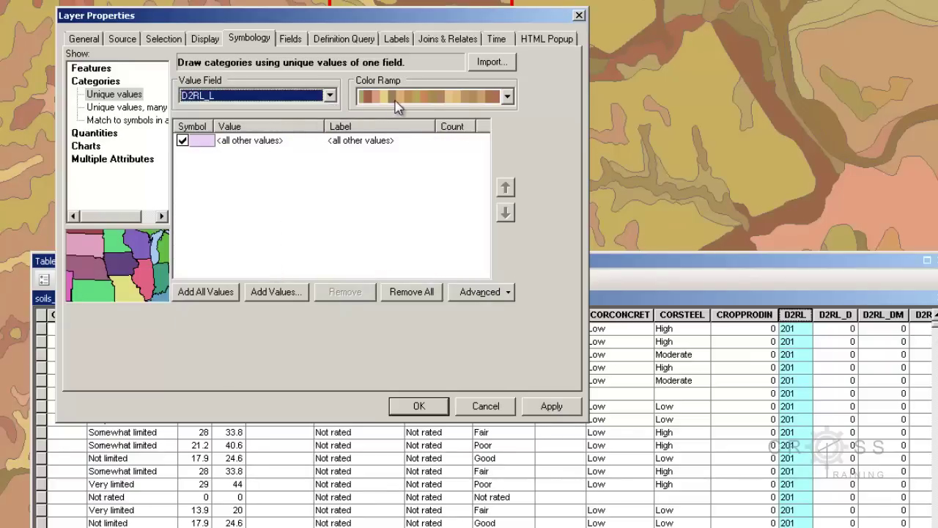
left_click(506, 96)
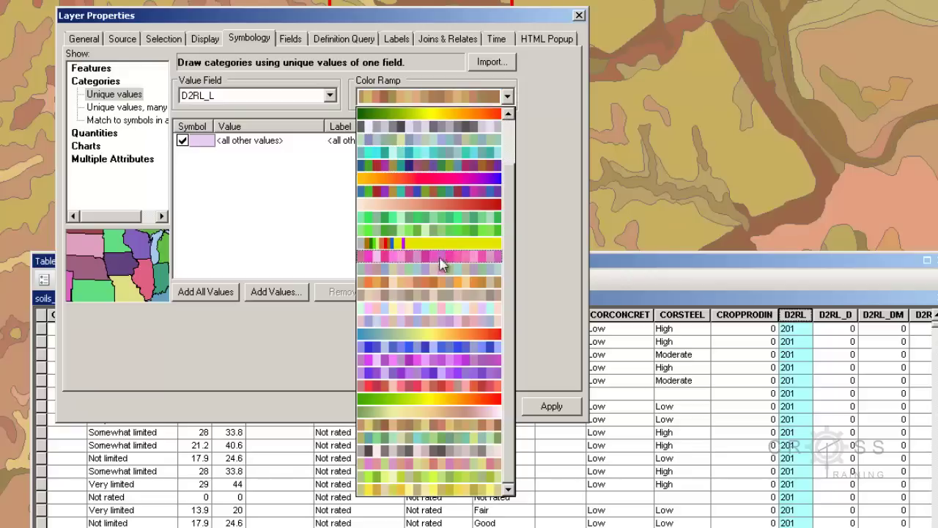
left_click(433, 398)
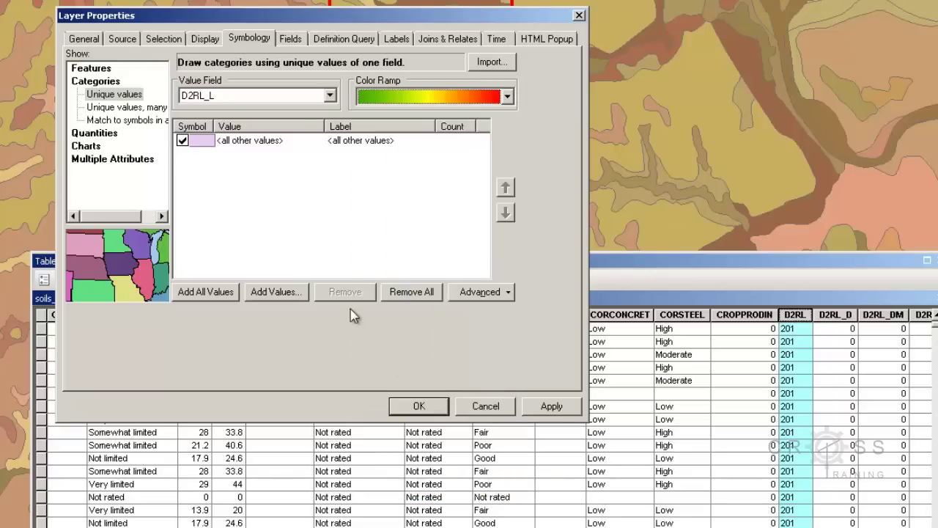
left_click(201, 293)
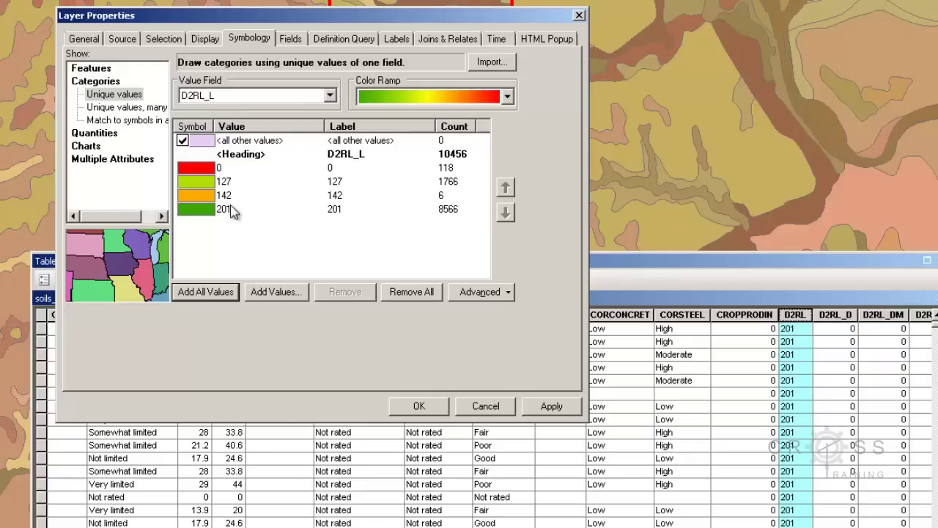
left_click(552, 407)
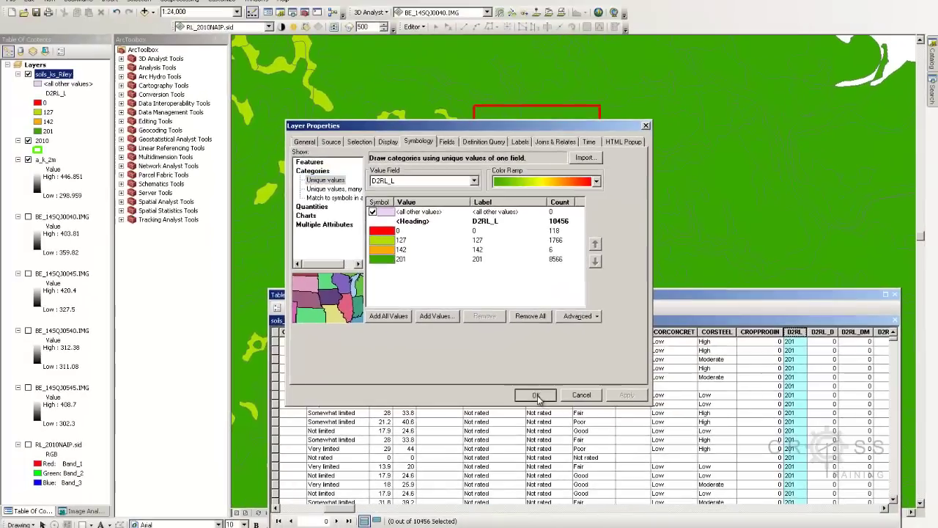
Close the layer properties and pan across the map to inspect the D2RL_L colouring.
left_click(425, 409)
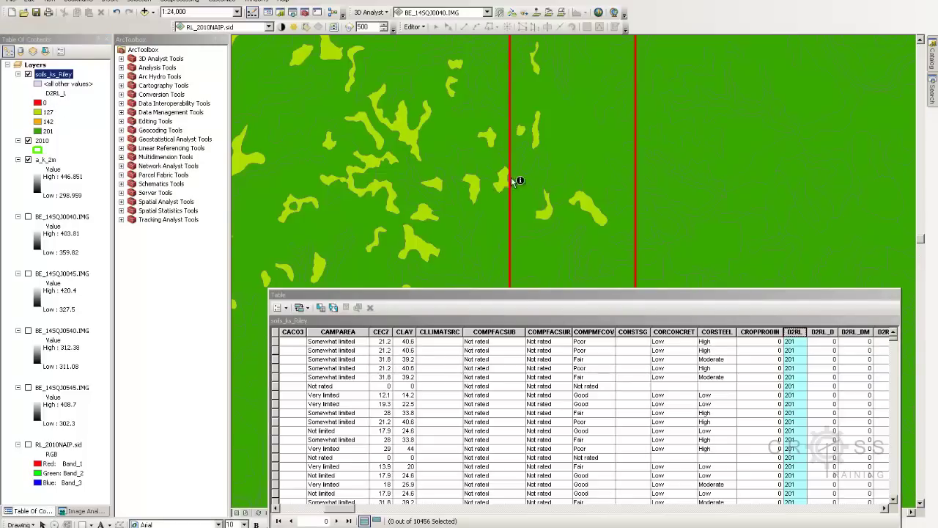
left_click_drag(518, 178, 494, 233)
key("Up")
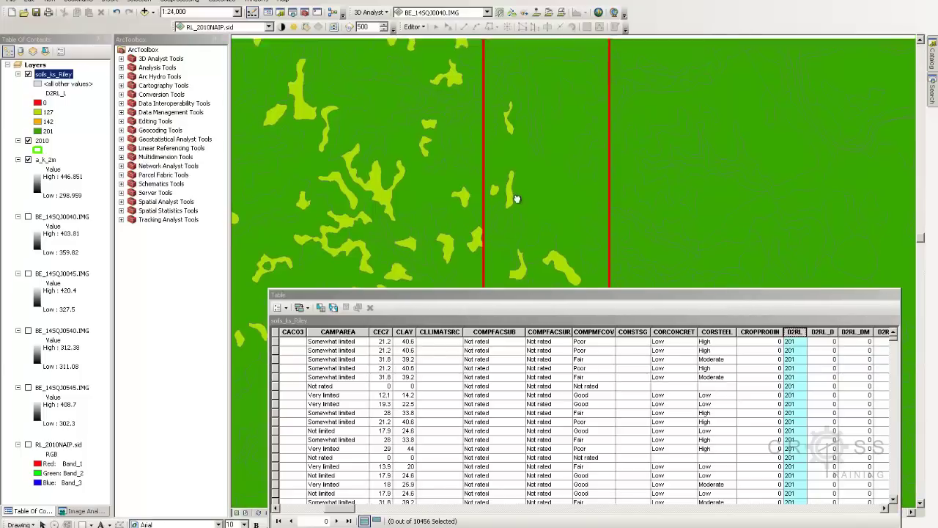
key("Up")
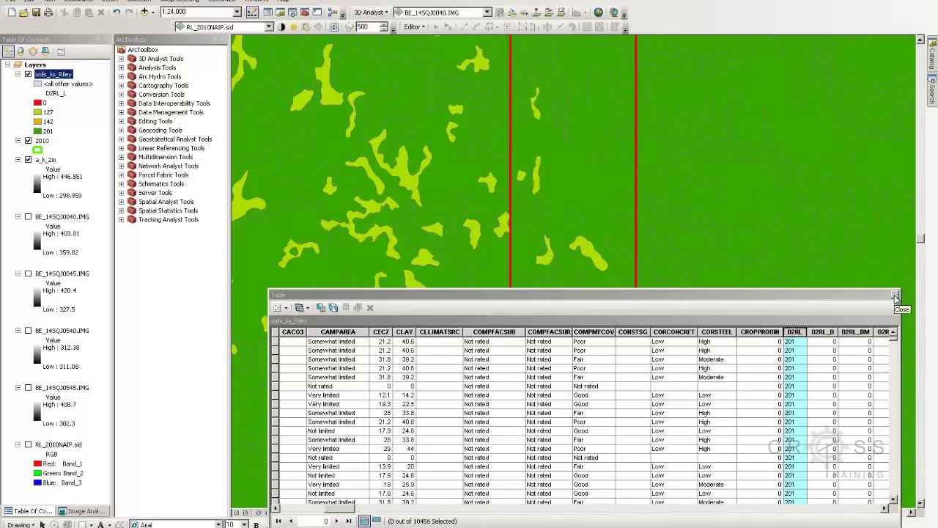
Switch the soils symbology back to MUNAME unique values with the earth-tone ramp, adding all values and applying.
right_click(53, 74)
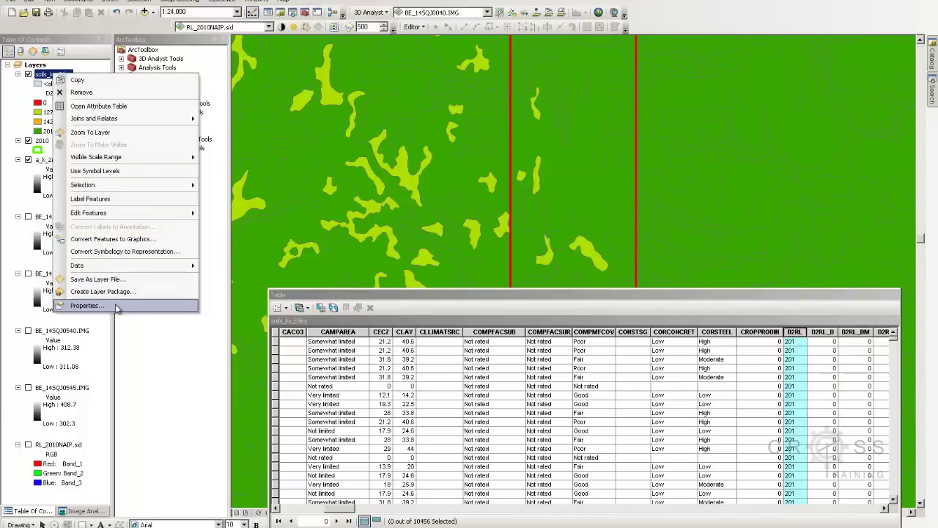
left_click(87, 304)
left_click(439, 181)
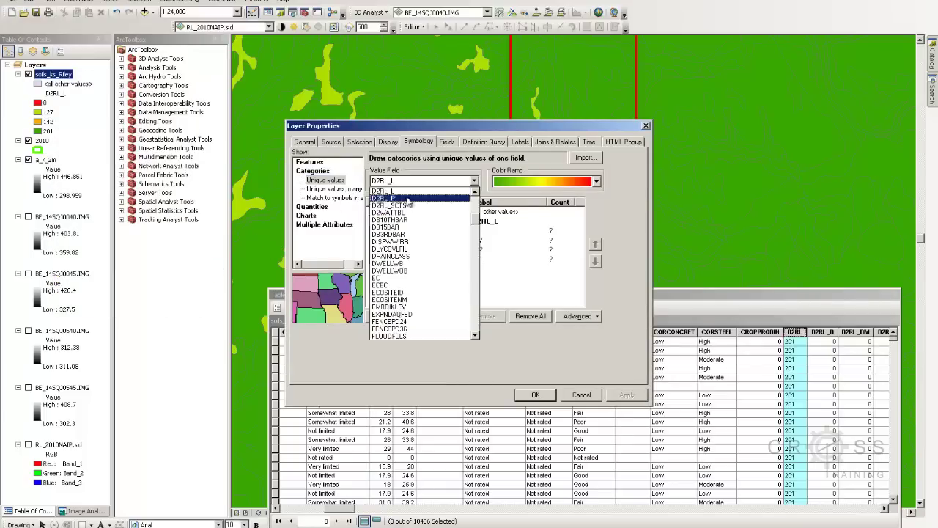
scroll(422, 234, "up", 4)
scroll(423, 234, "up", 6)
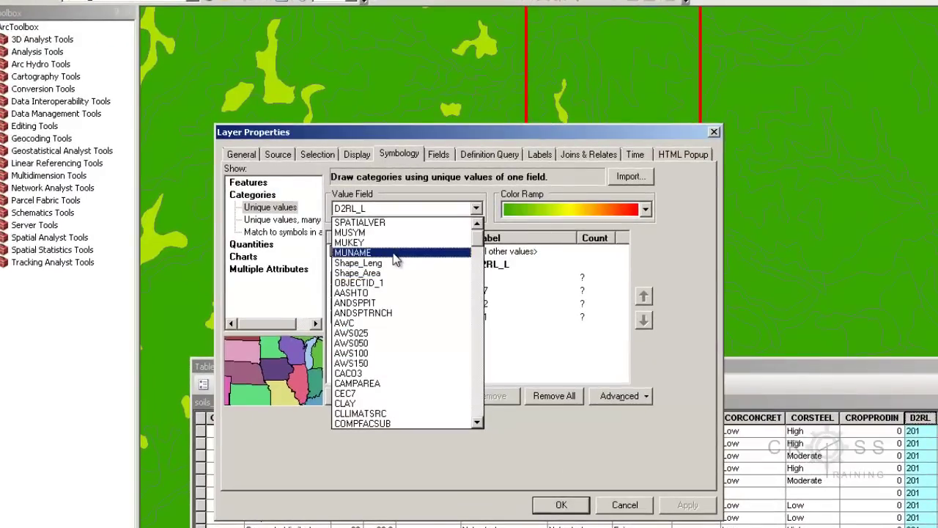
left_click(396, 252)
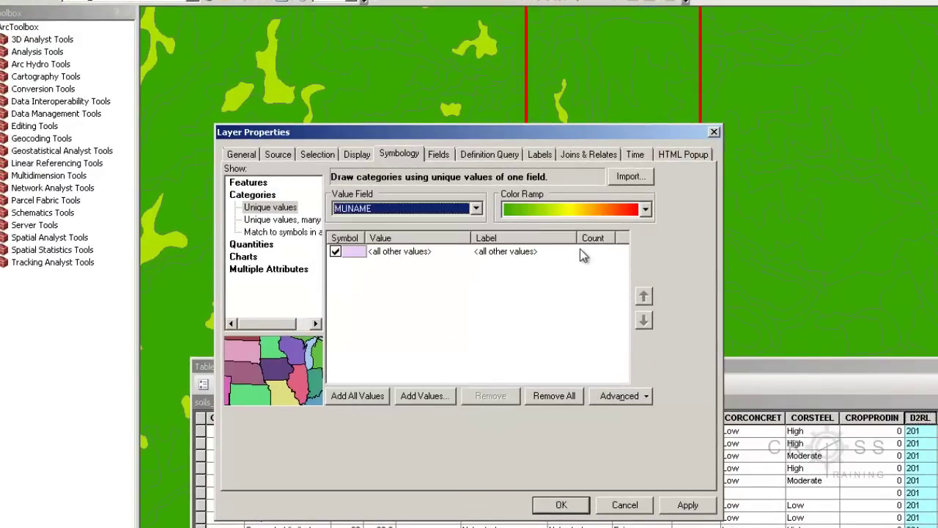
left_click(645, 210)
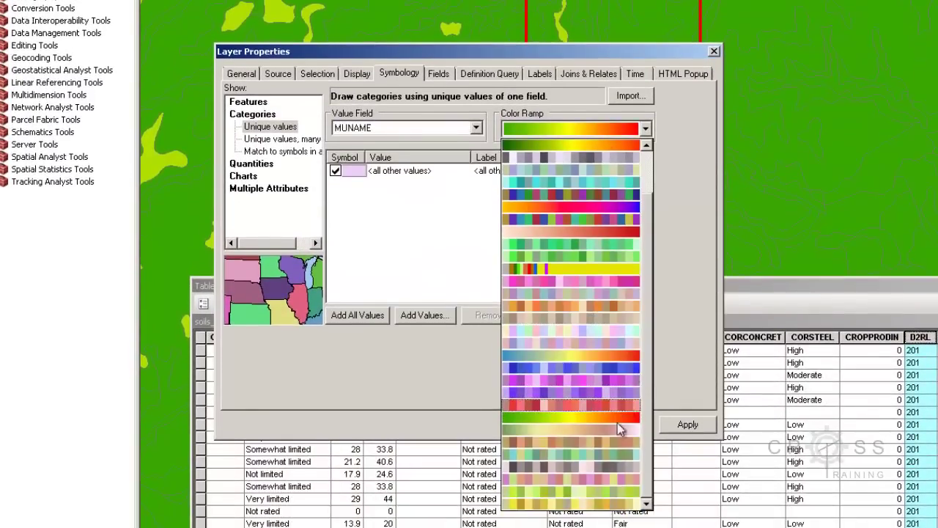
left_click(613, 443)
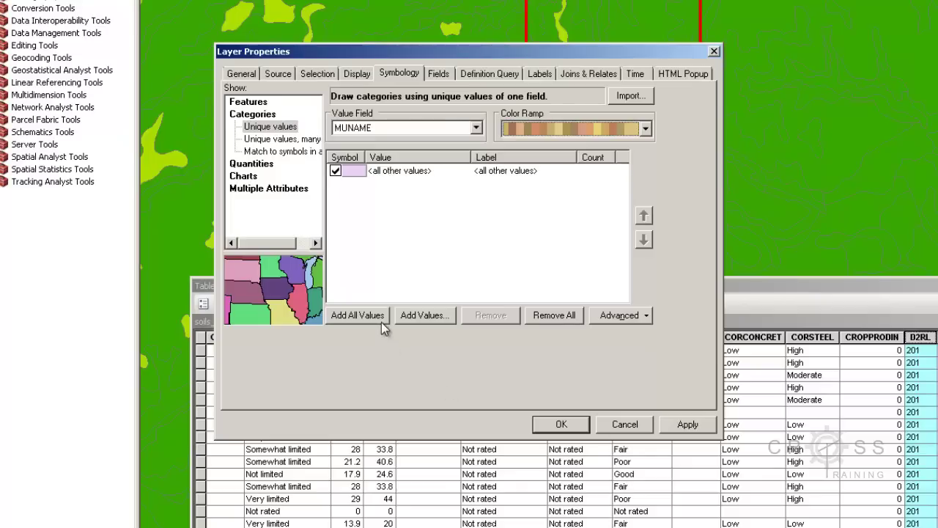
left_click(357, 315)
left_click(686, 424)
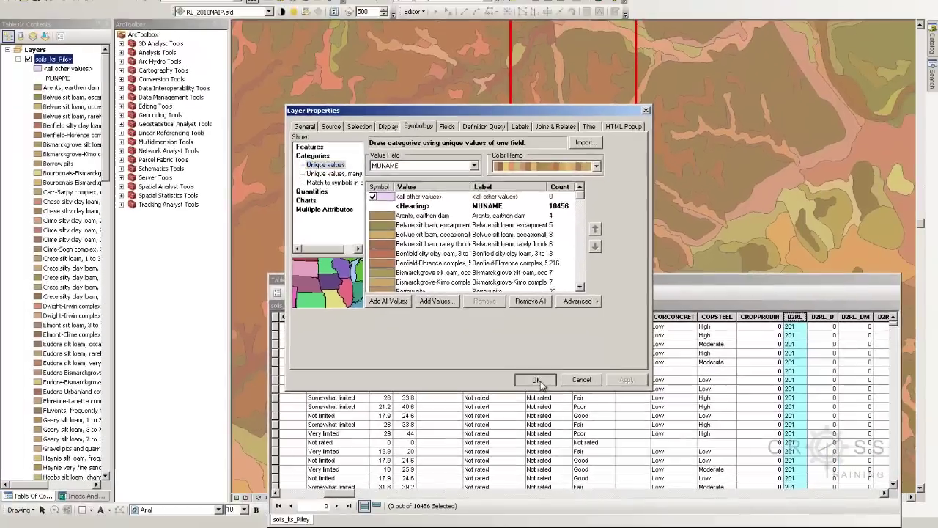
Close the layer properties and the attribute table, then shift the map view down and left.
left_click(559, 421)
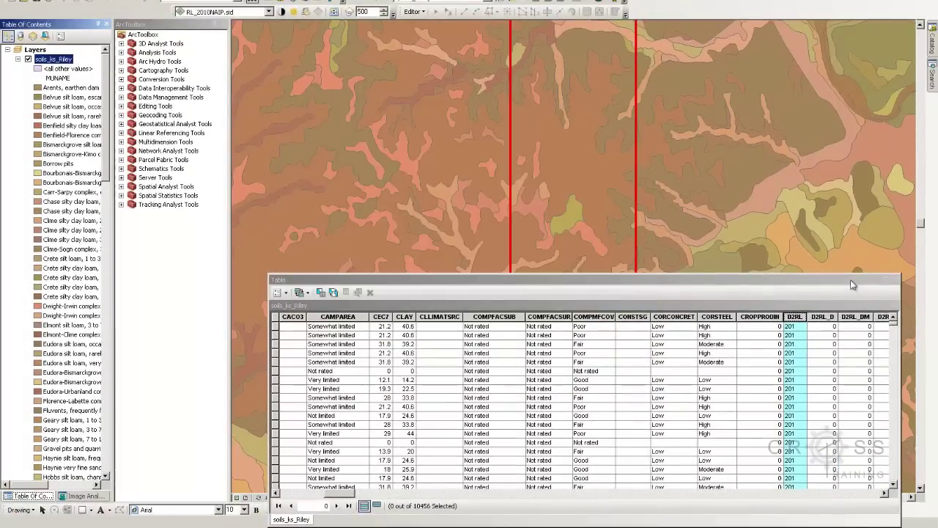
left_click_drag(852, 284, 804, 250)
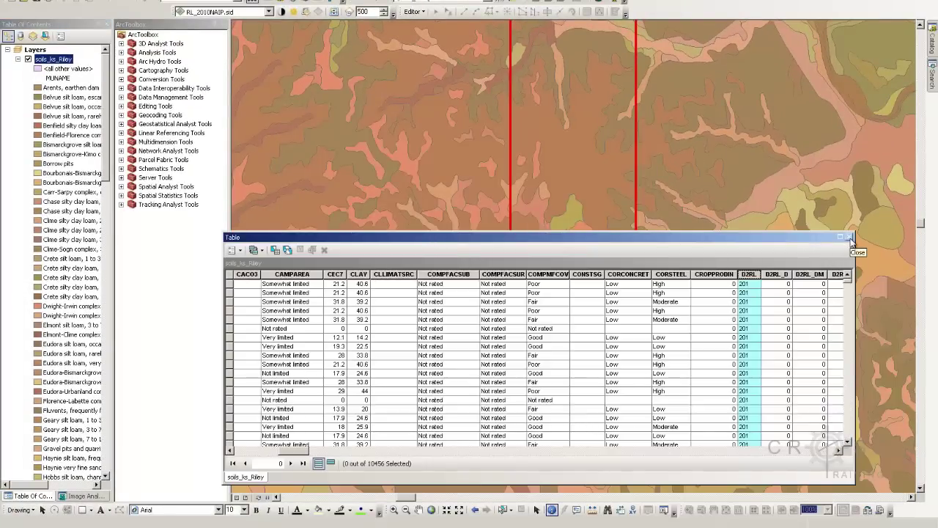
left_click(850, 239)
left_click_drag(681, 266, 638, 360)
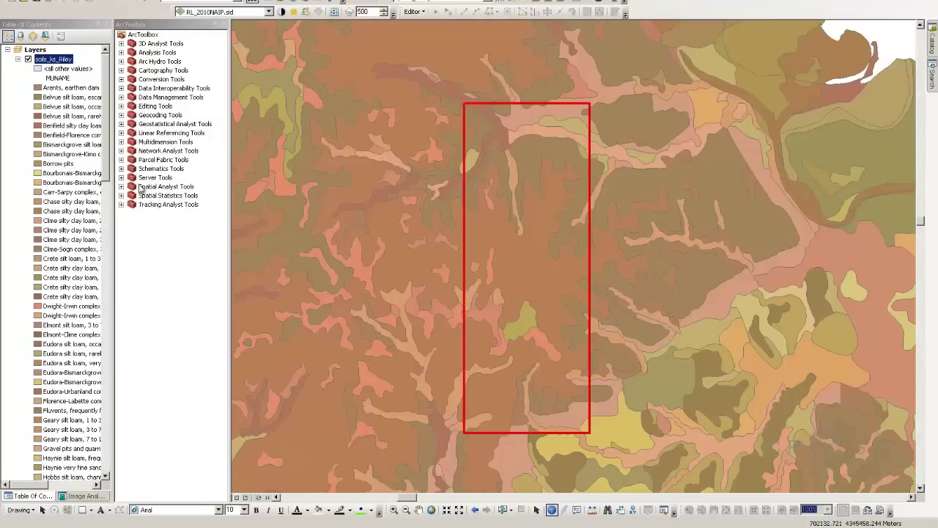
Reopen the soils_ks_Riley attribute table, scroll through its 10,456 records, and close it.
right_click(63, 59)
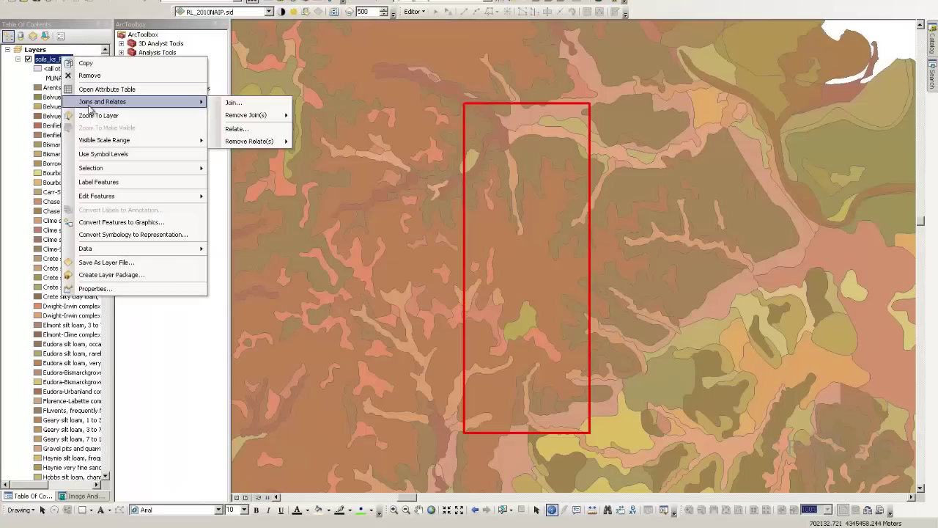
left_click(96, 89)
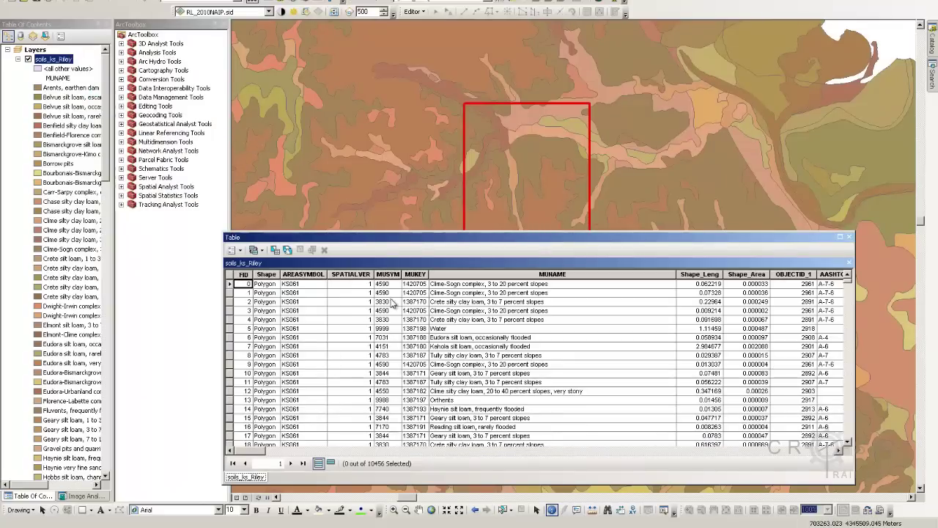
left_click_drag(248, 452, 228, 460)
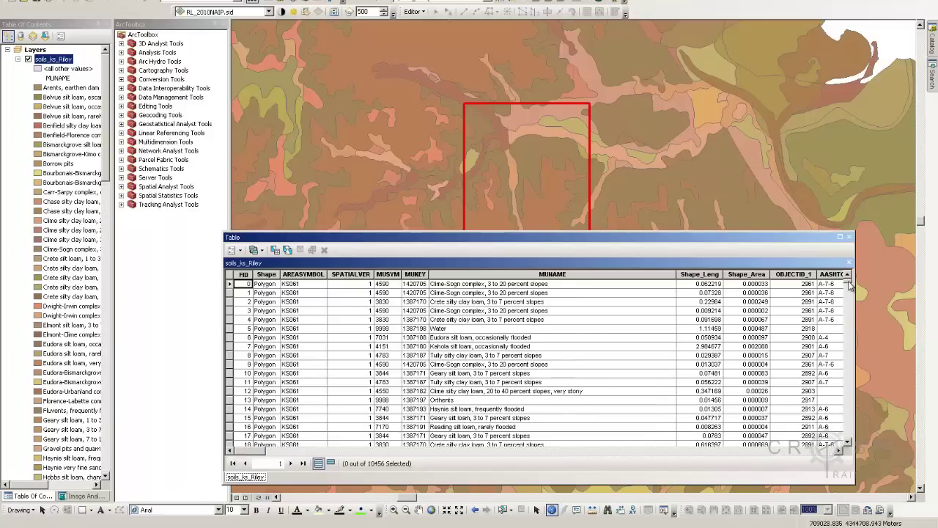
left_click_drag(850, 286, 854, 258)
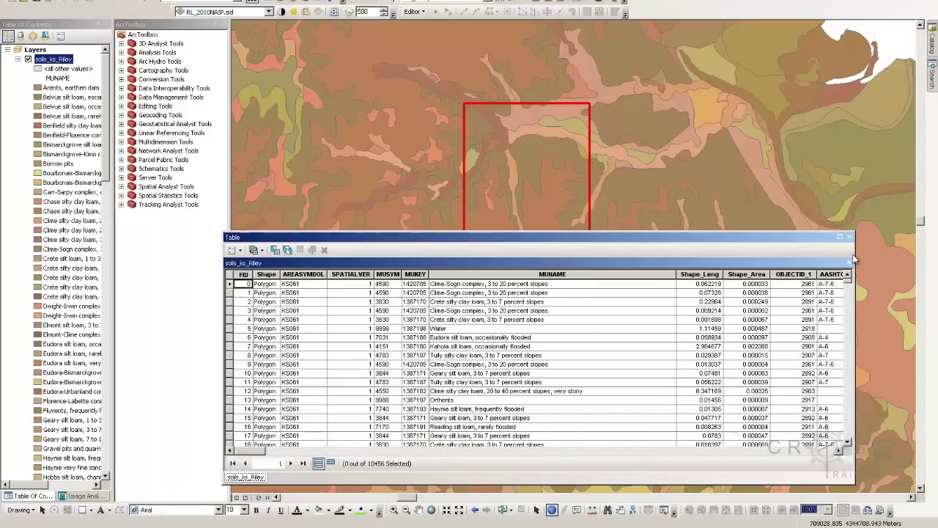
left_click(850, 238)
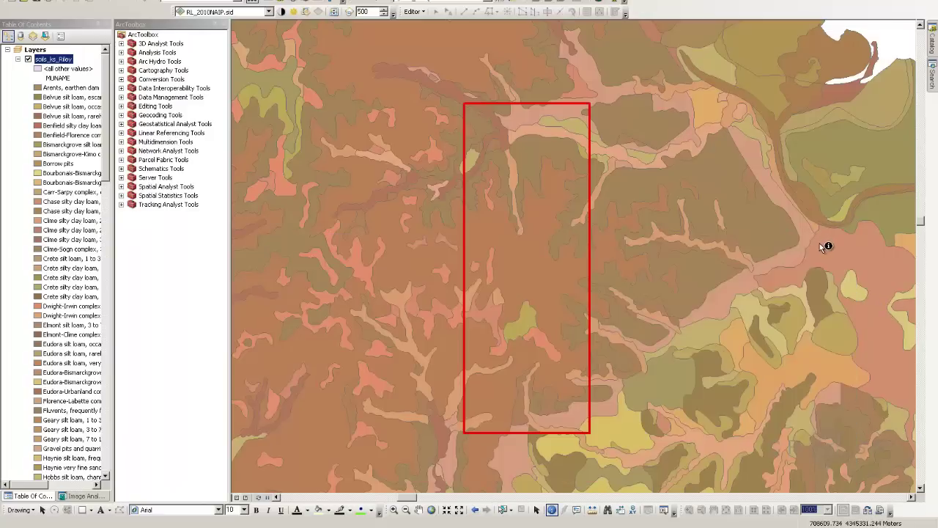